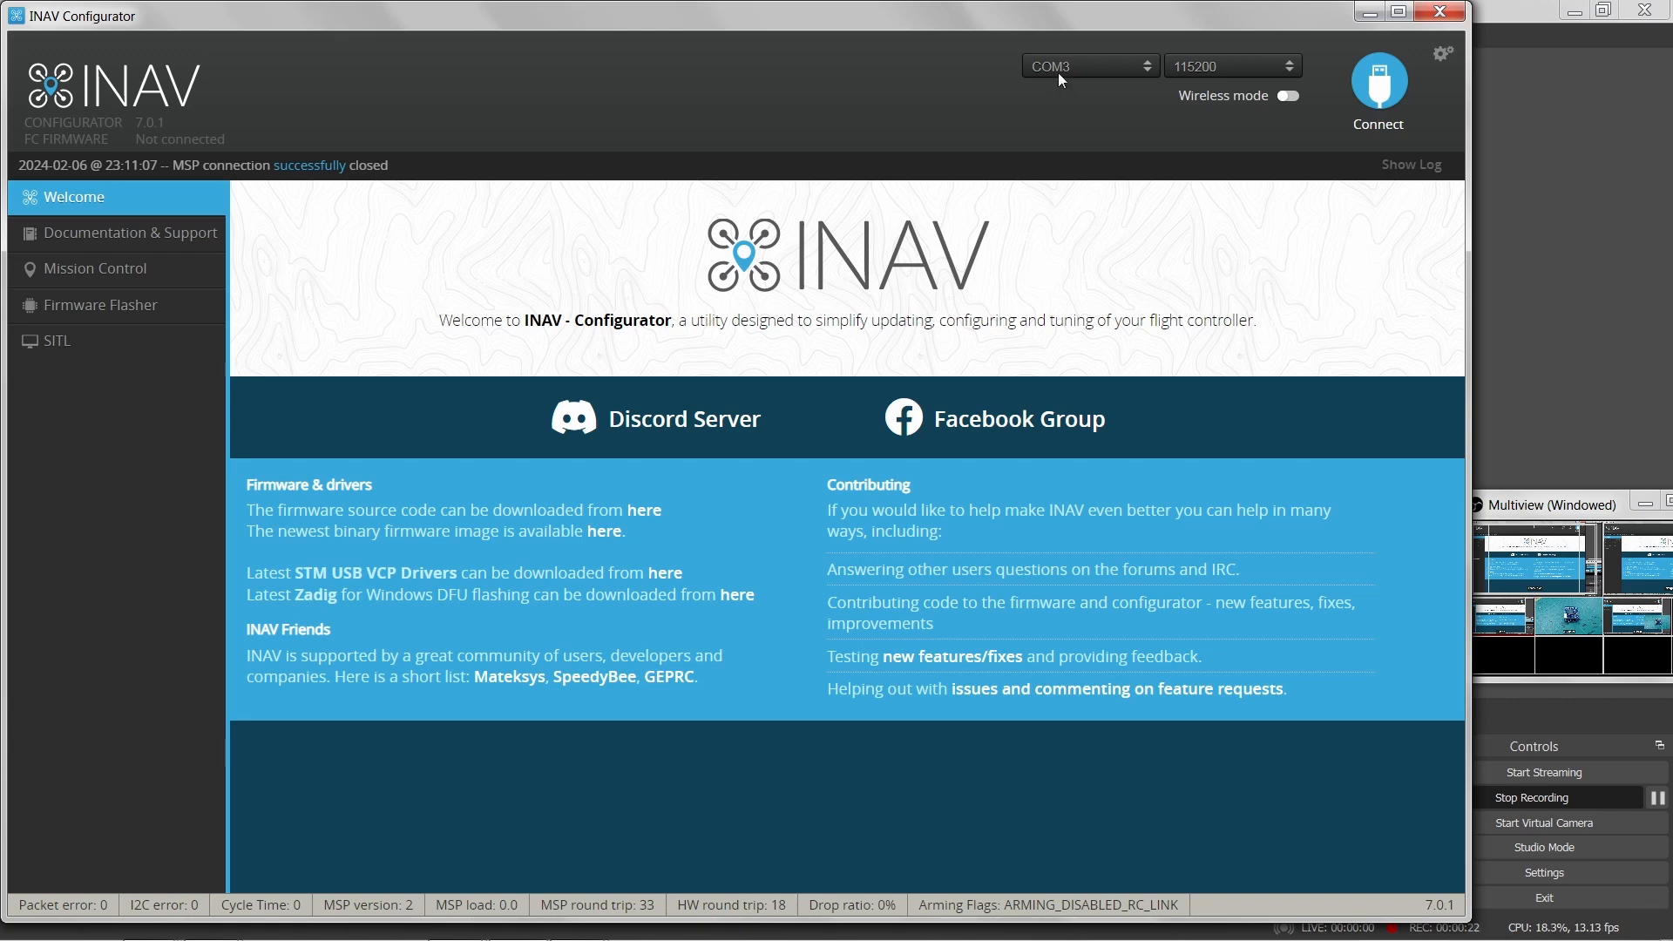
Connect to the flight controller on COM3 at 115200 and review its accelerometer calibration steps
left_click(1380, 88)
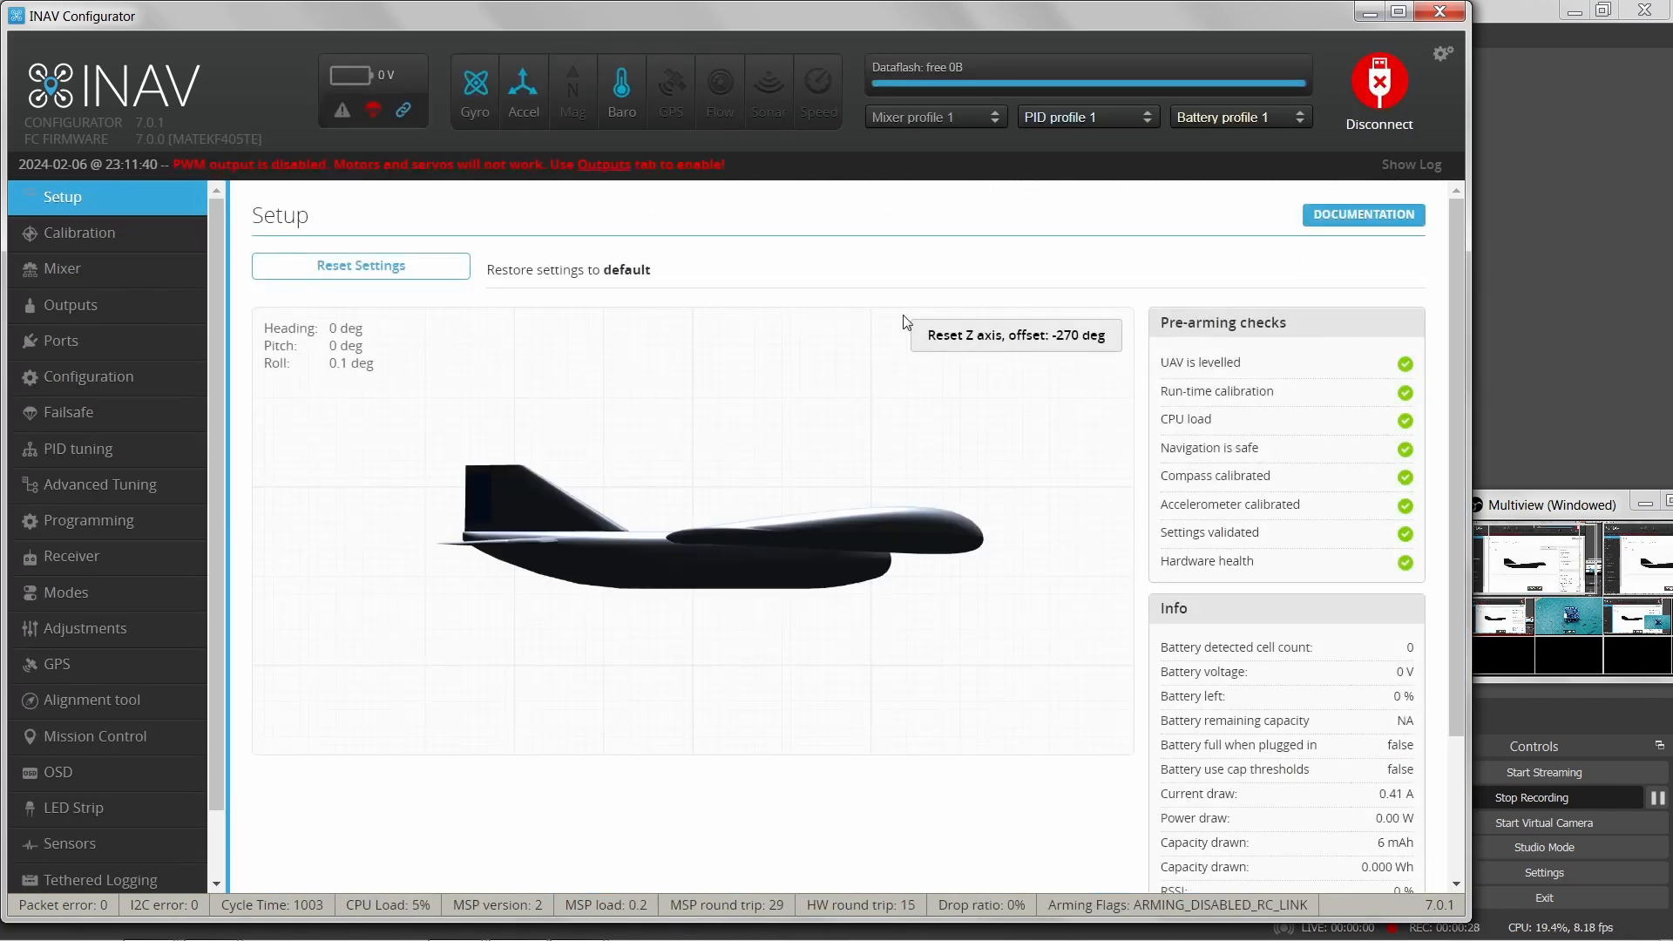
left_click(124, 237)
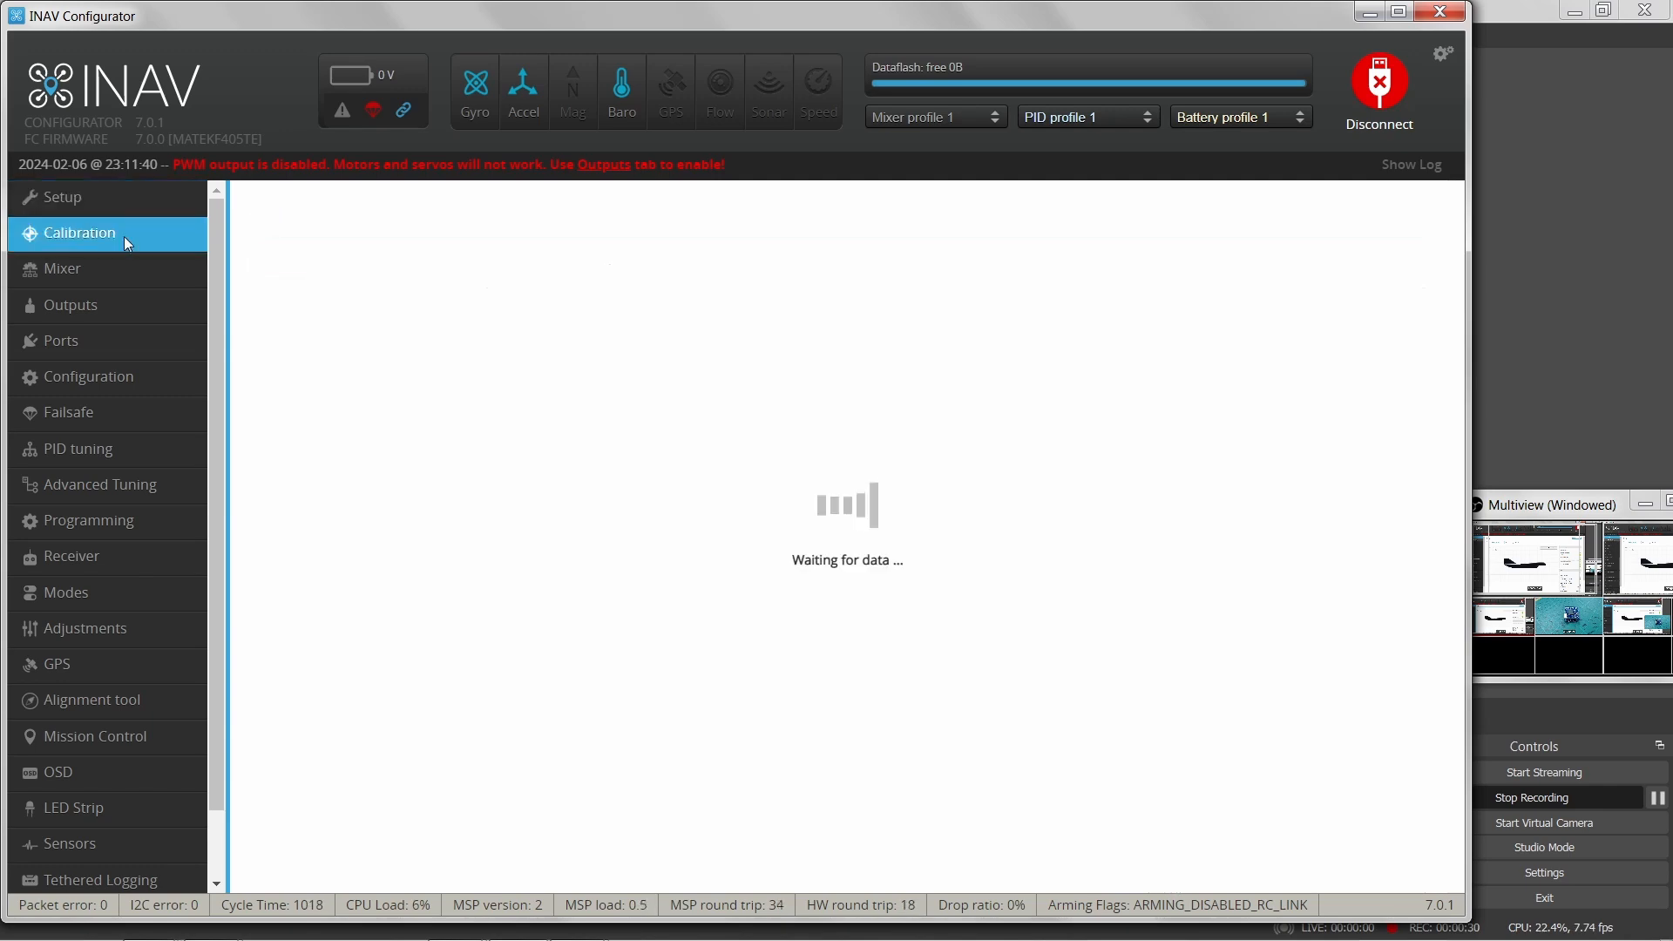
scroll(617, 460, "down", 3)
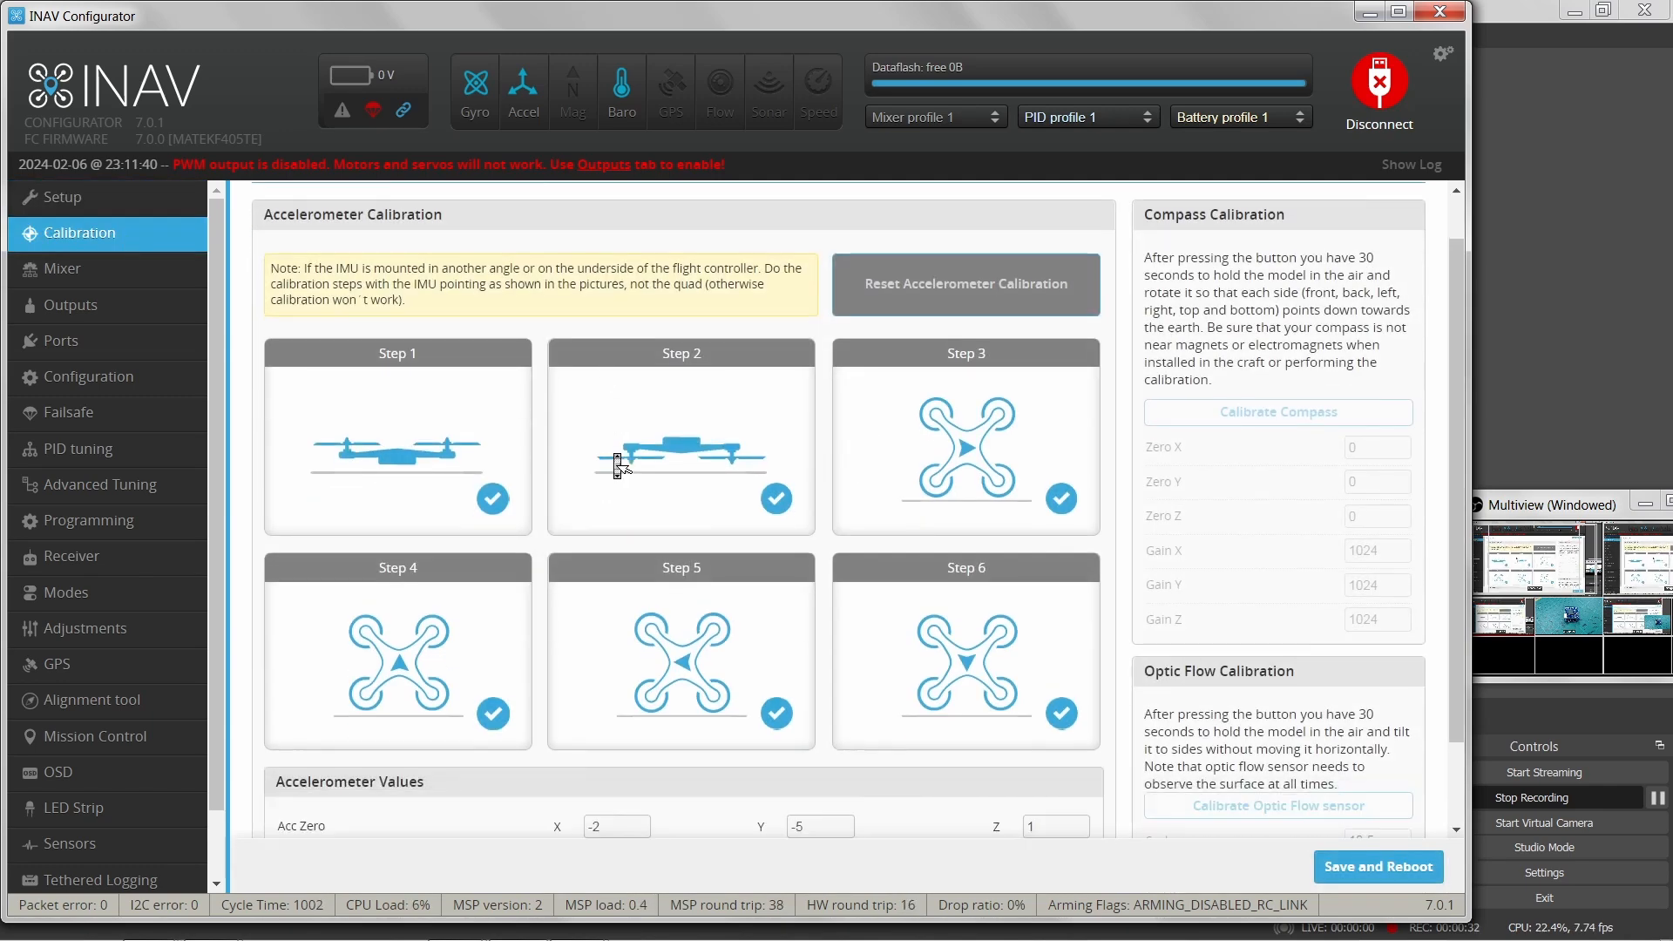
scroll(617, 464, "up", 3)
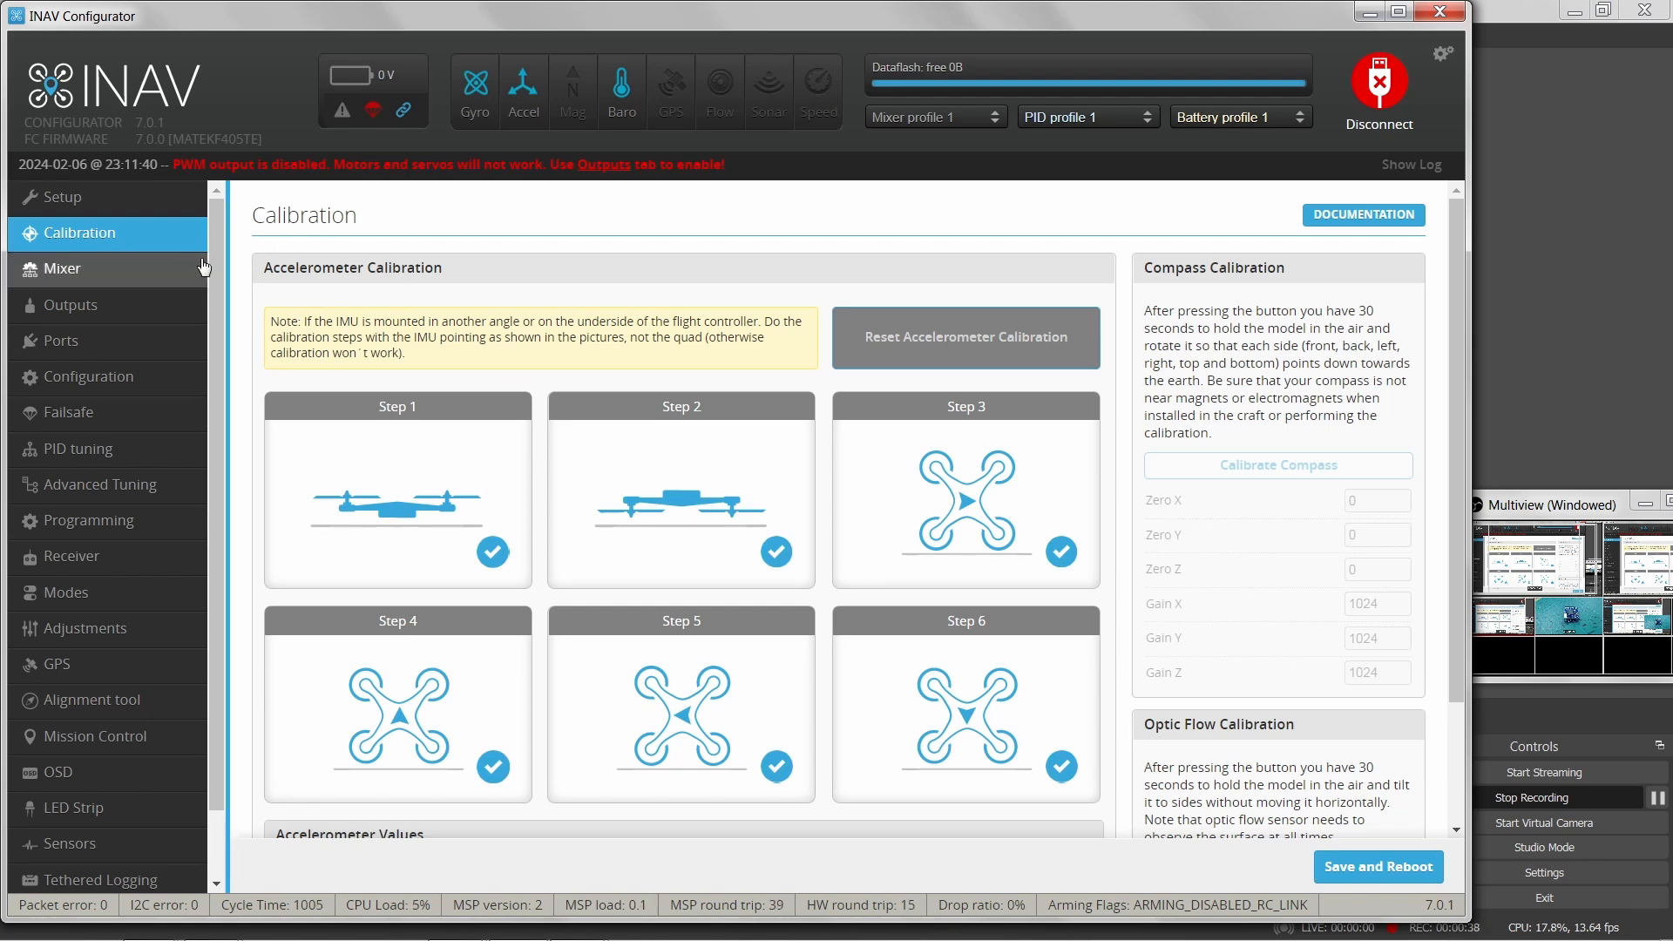
Load and apply the Airplane V-tail (single aileron servo) mixer preset, overriding the current mixer settings with a save and reboot
left_click(132, 269)
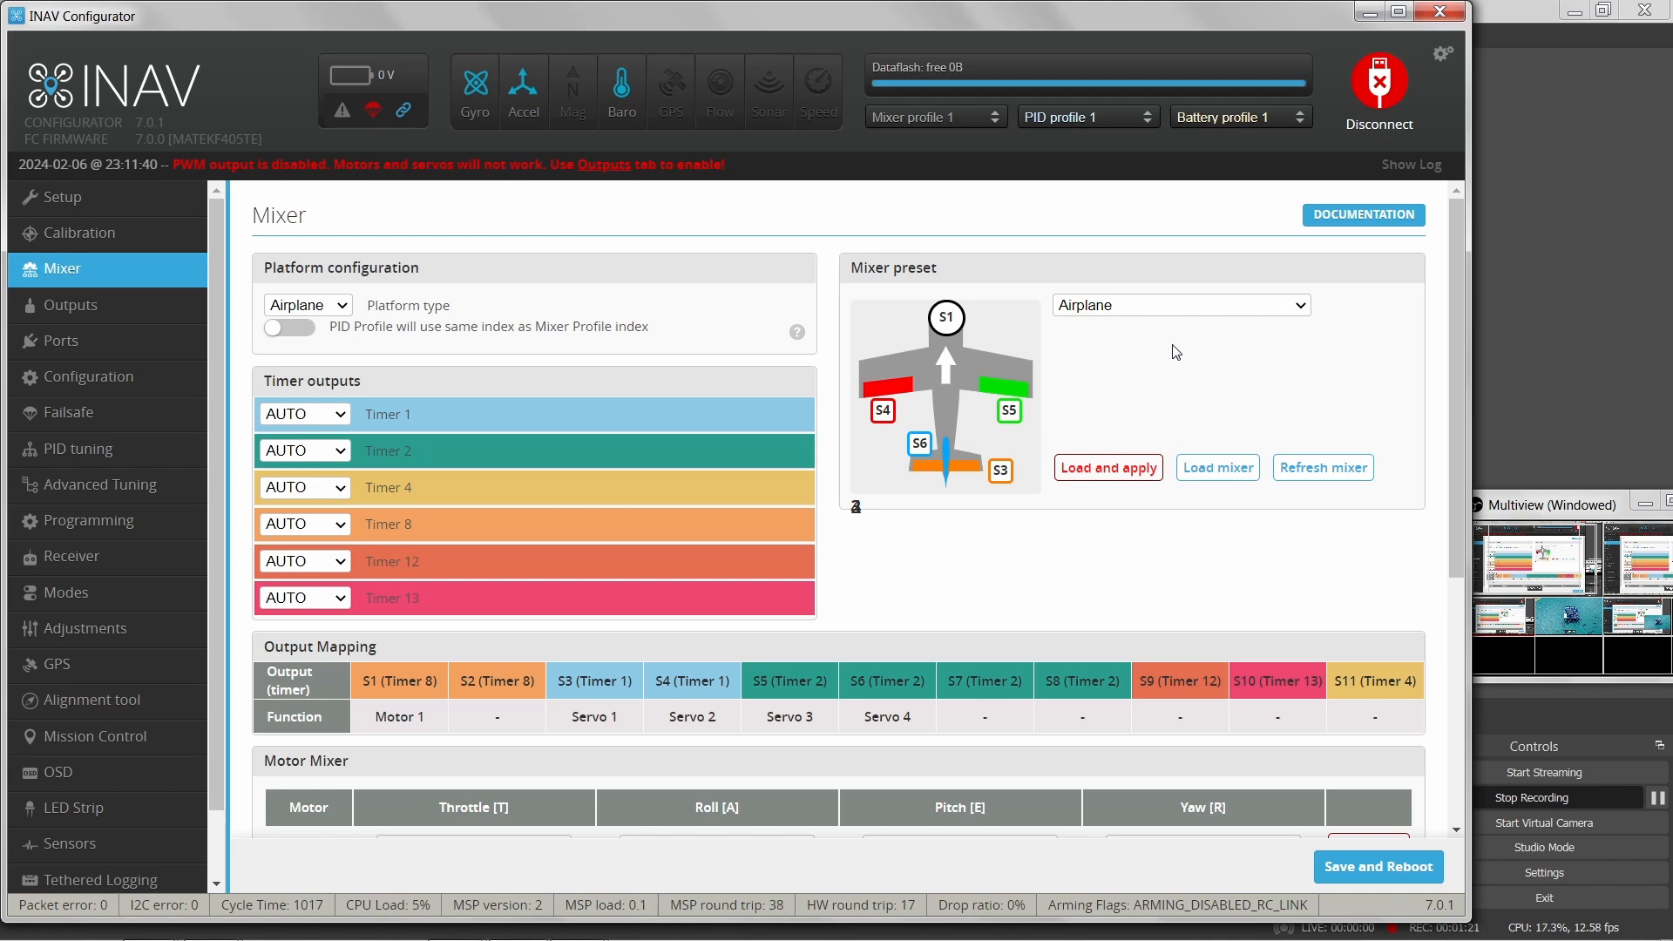
left_click(1300, 315)
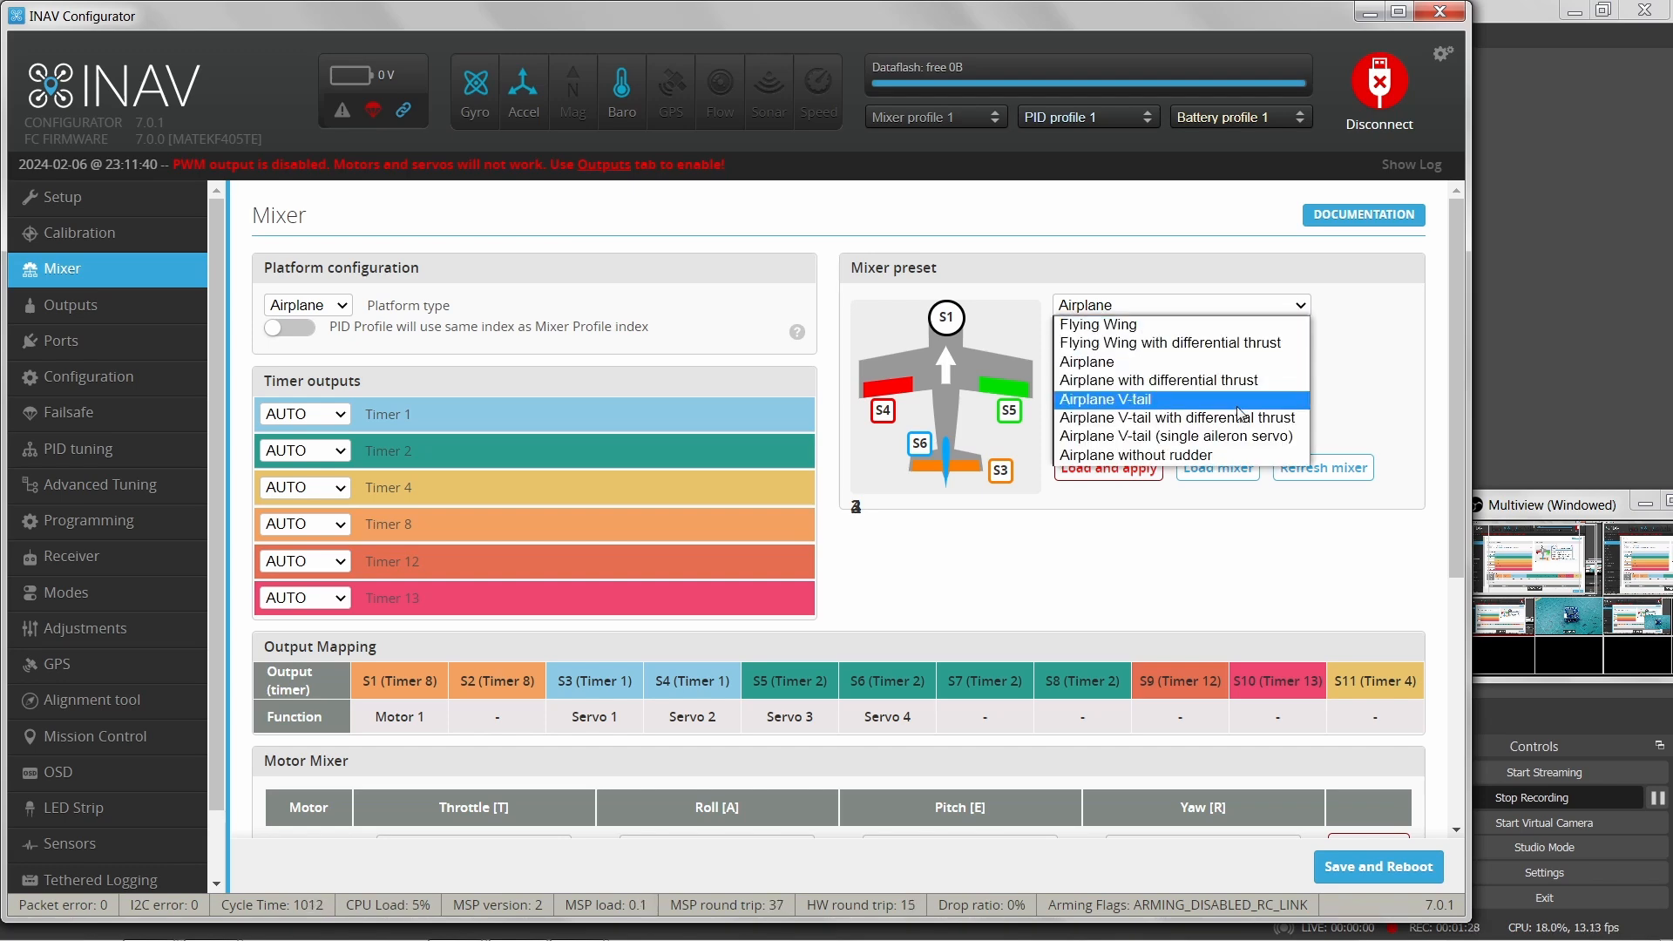
left_click(1197, 445)
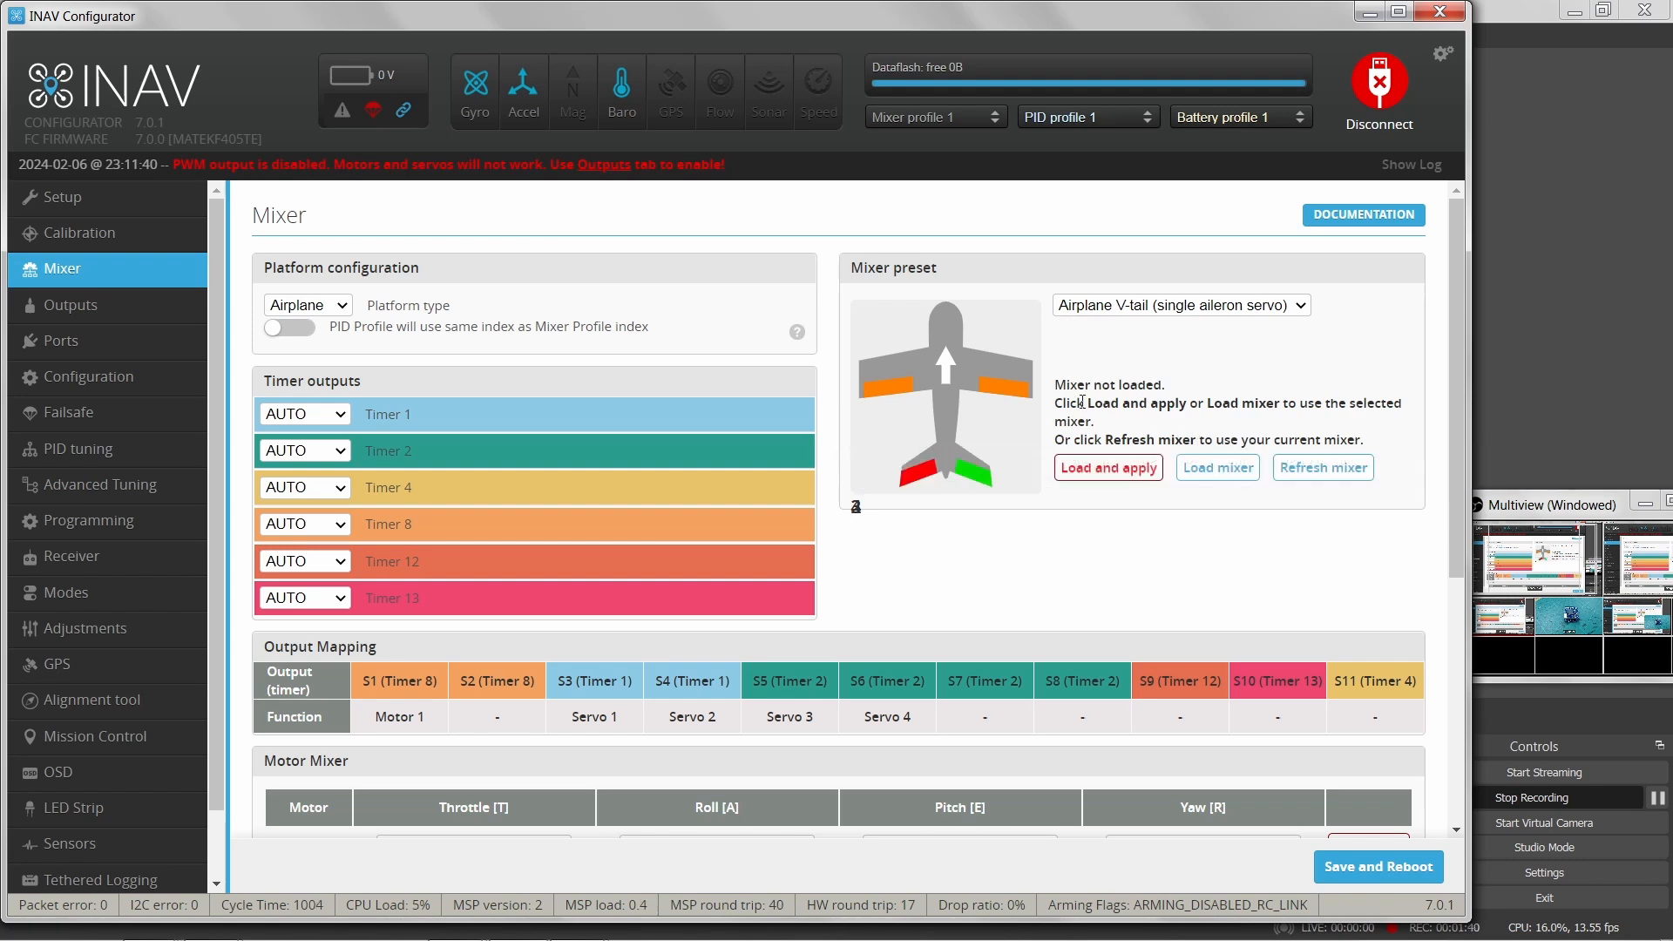
left_click(1102, 478)
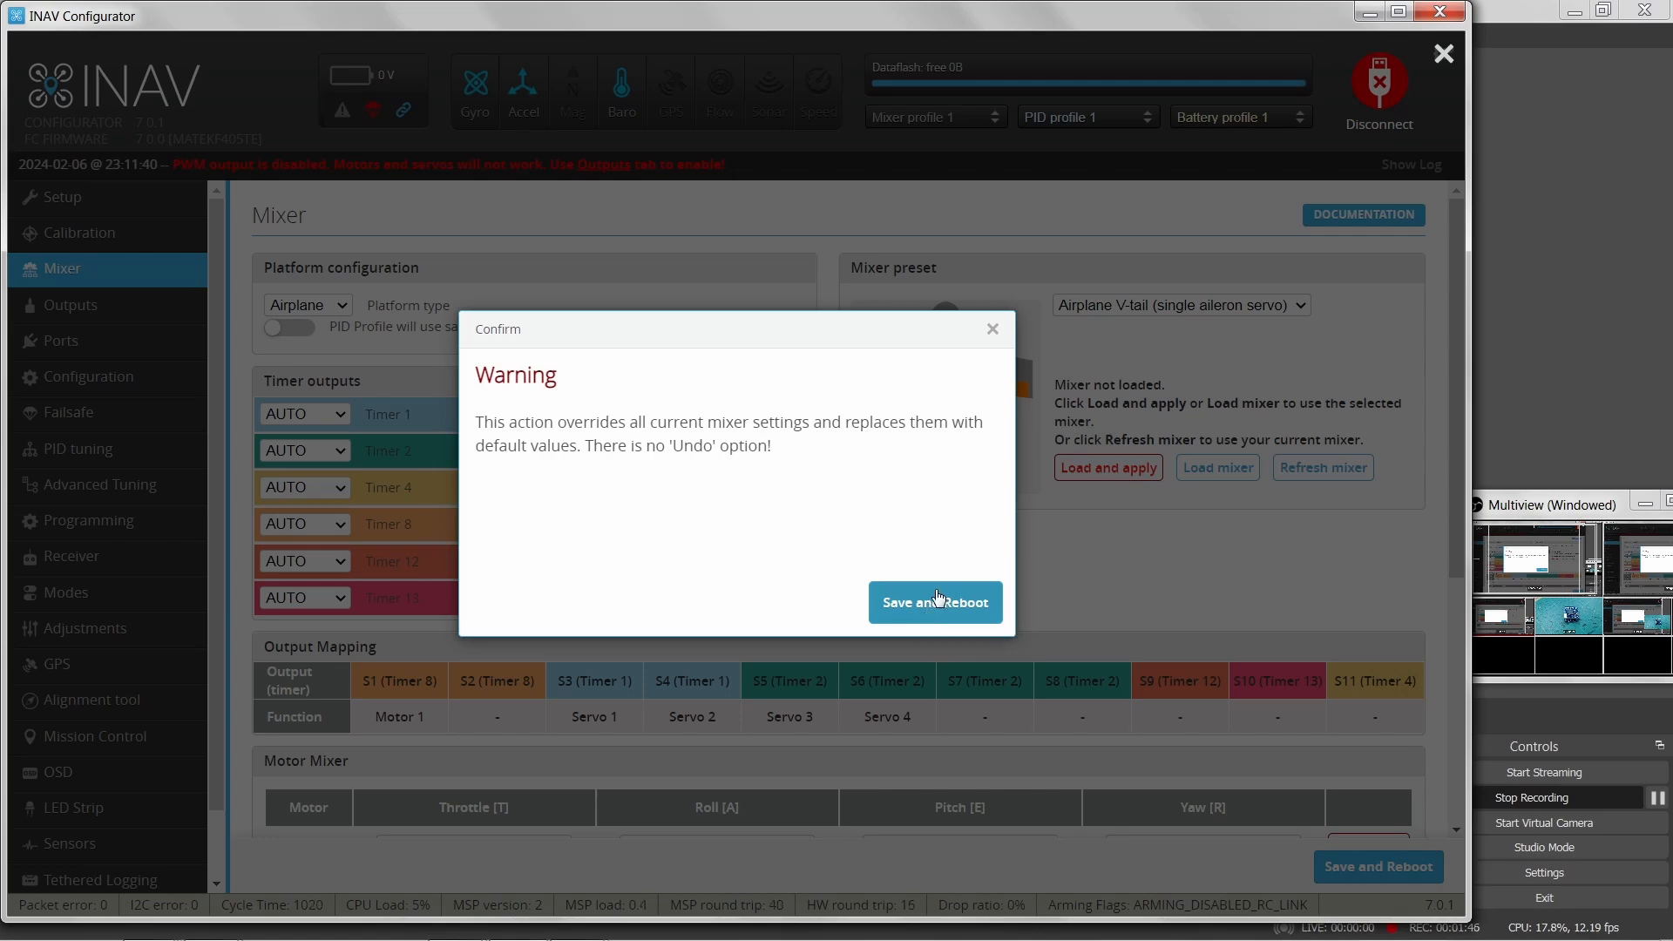
left_click(929, 622)
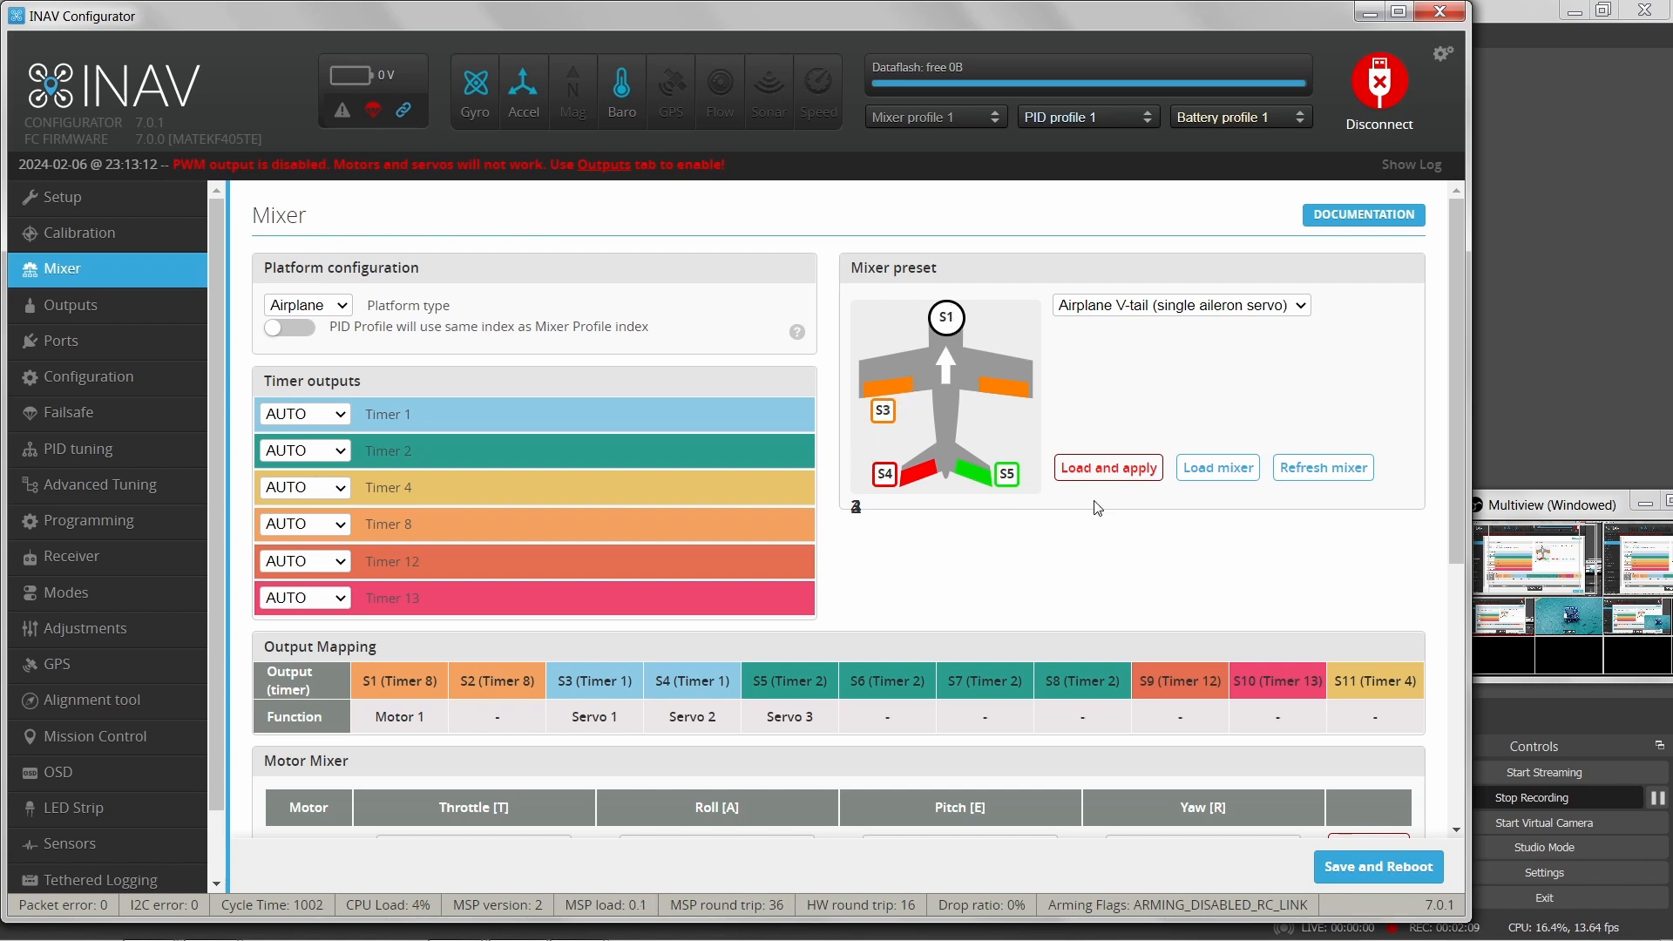
left_click(1549, 621)
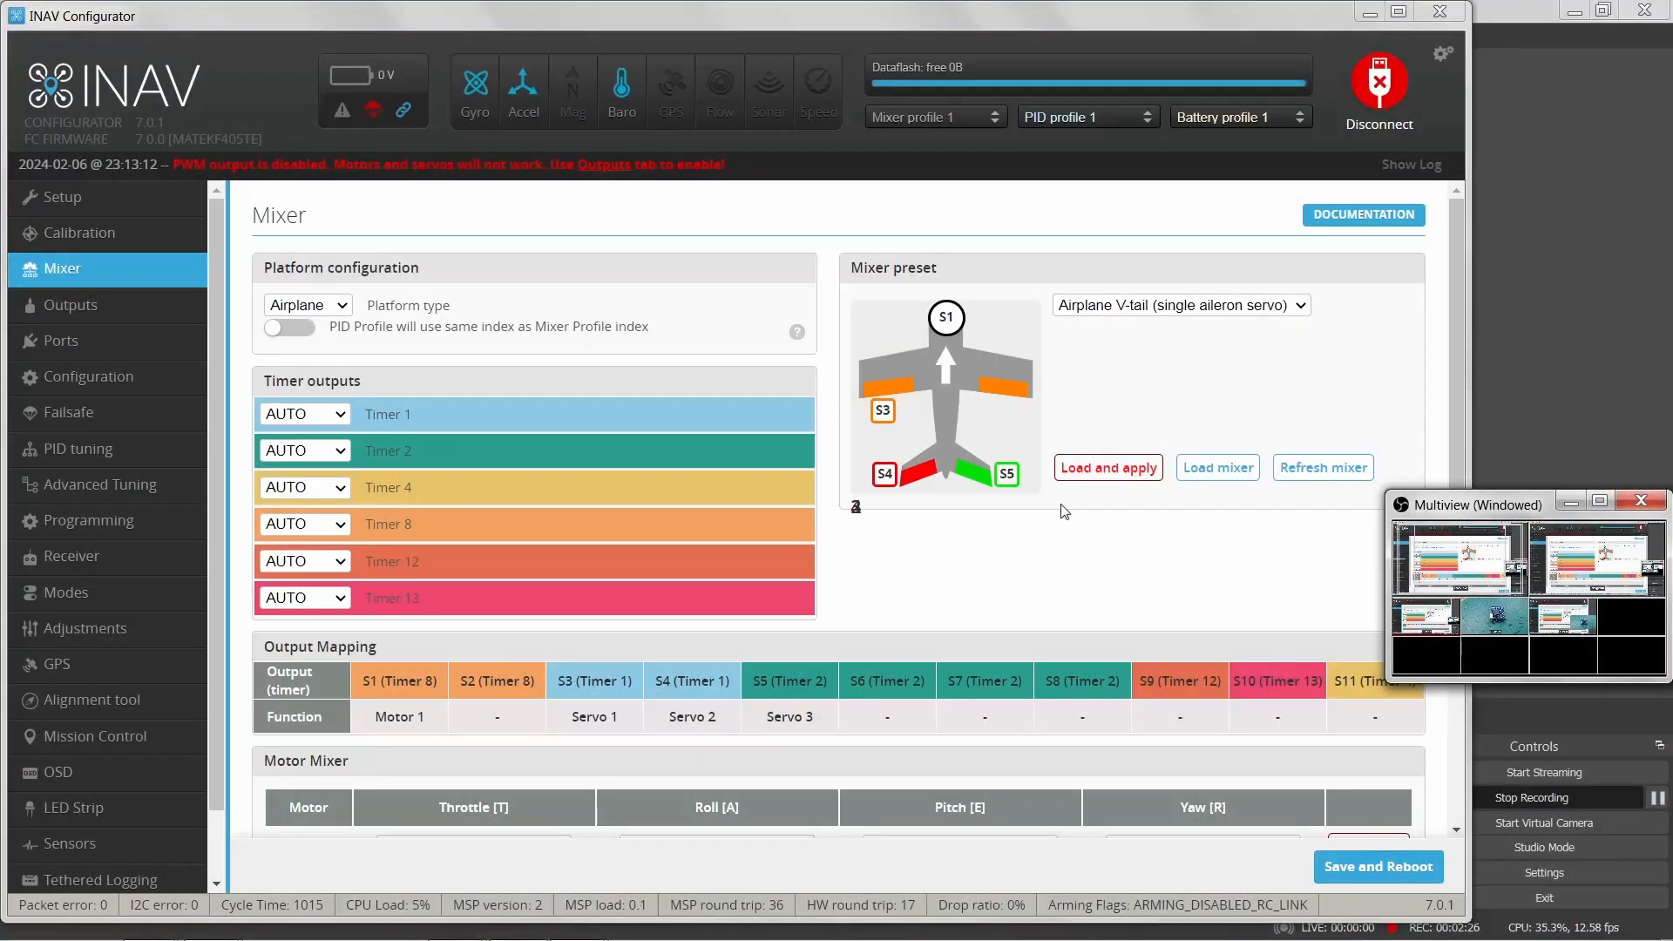
left_click(856, 378)
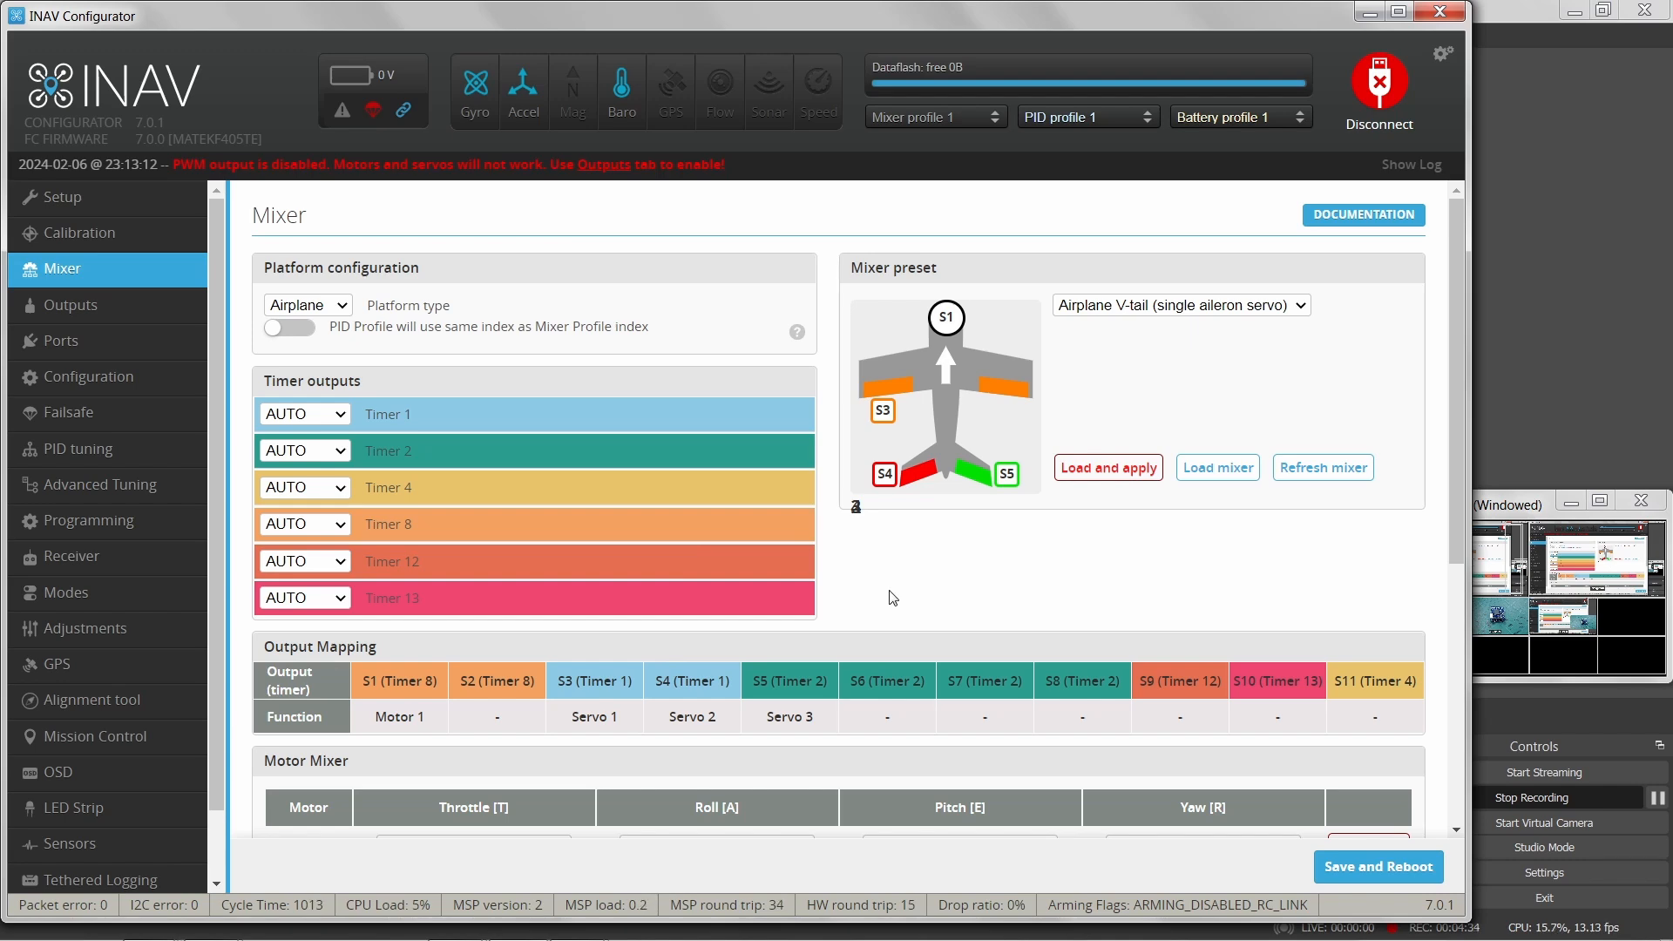
Examine the motor and servo mixer rules and the input sources available for servo 1
scroll(893, 597, "down", 5)
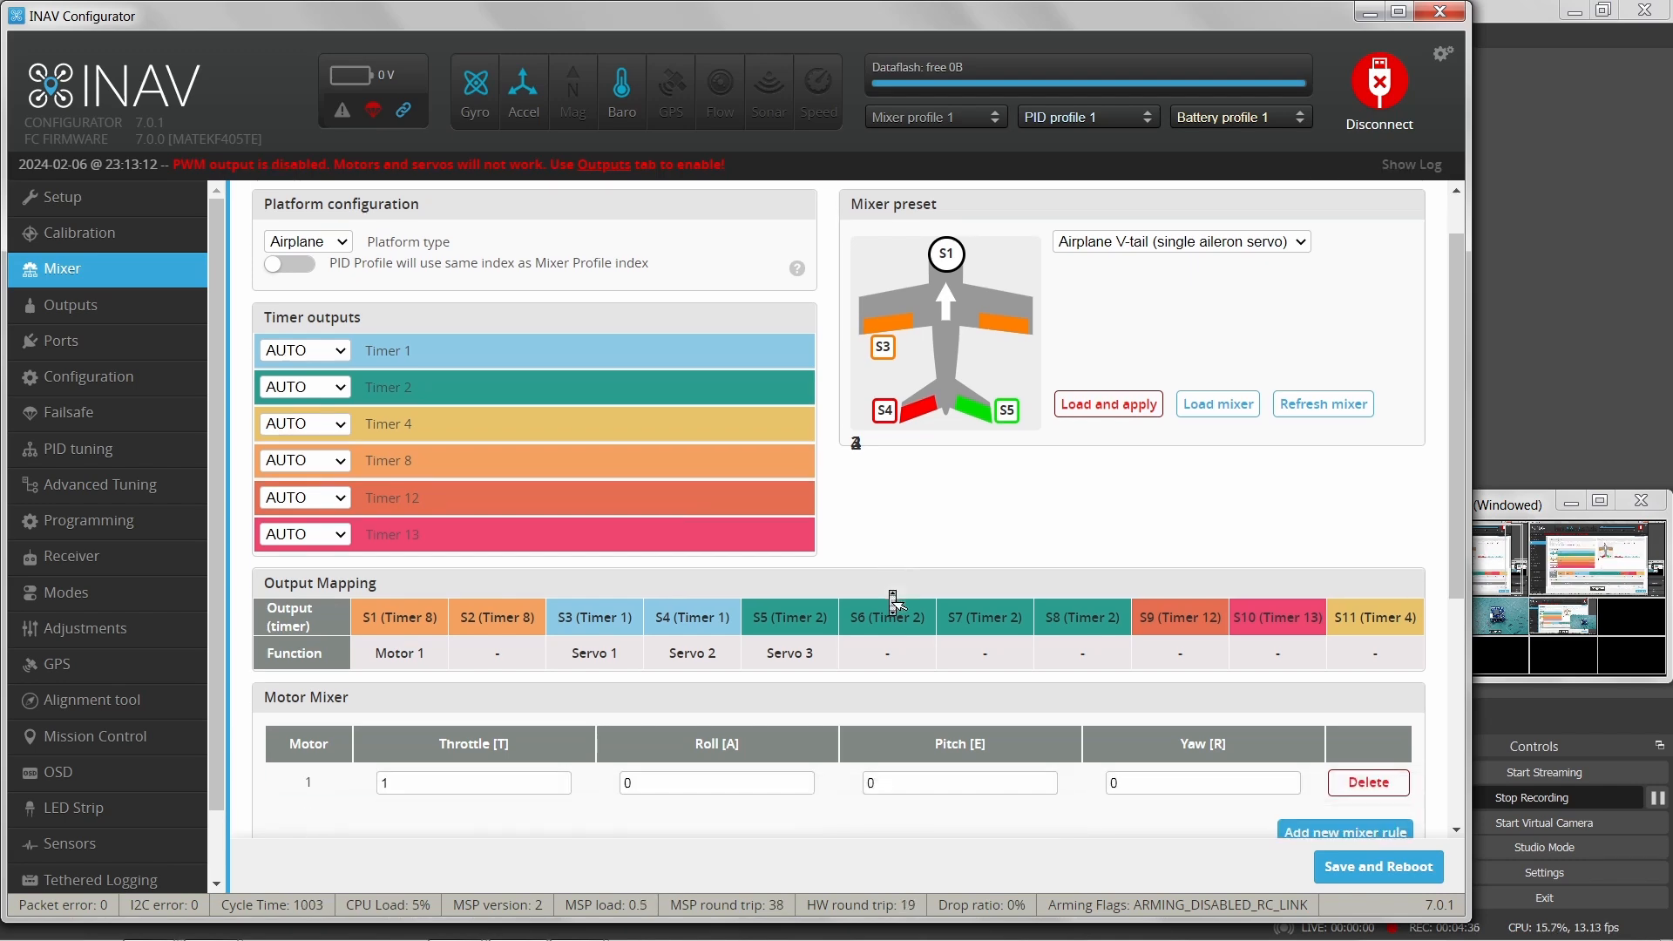
scroll(893, 601, "down", 1)
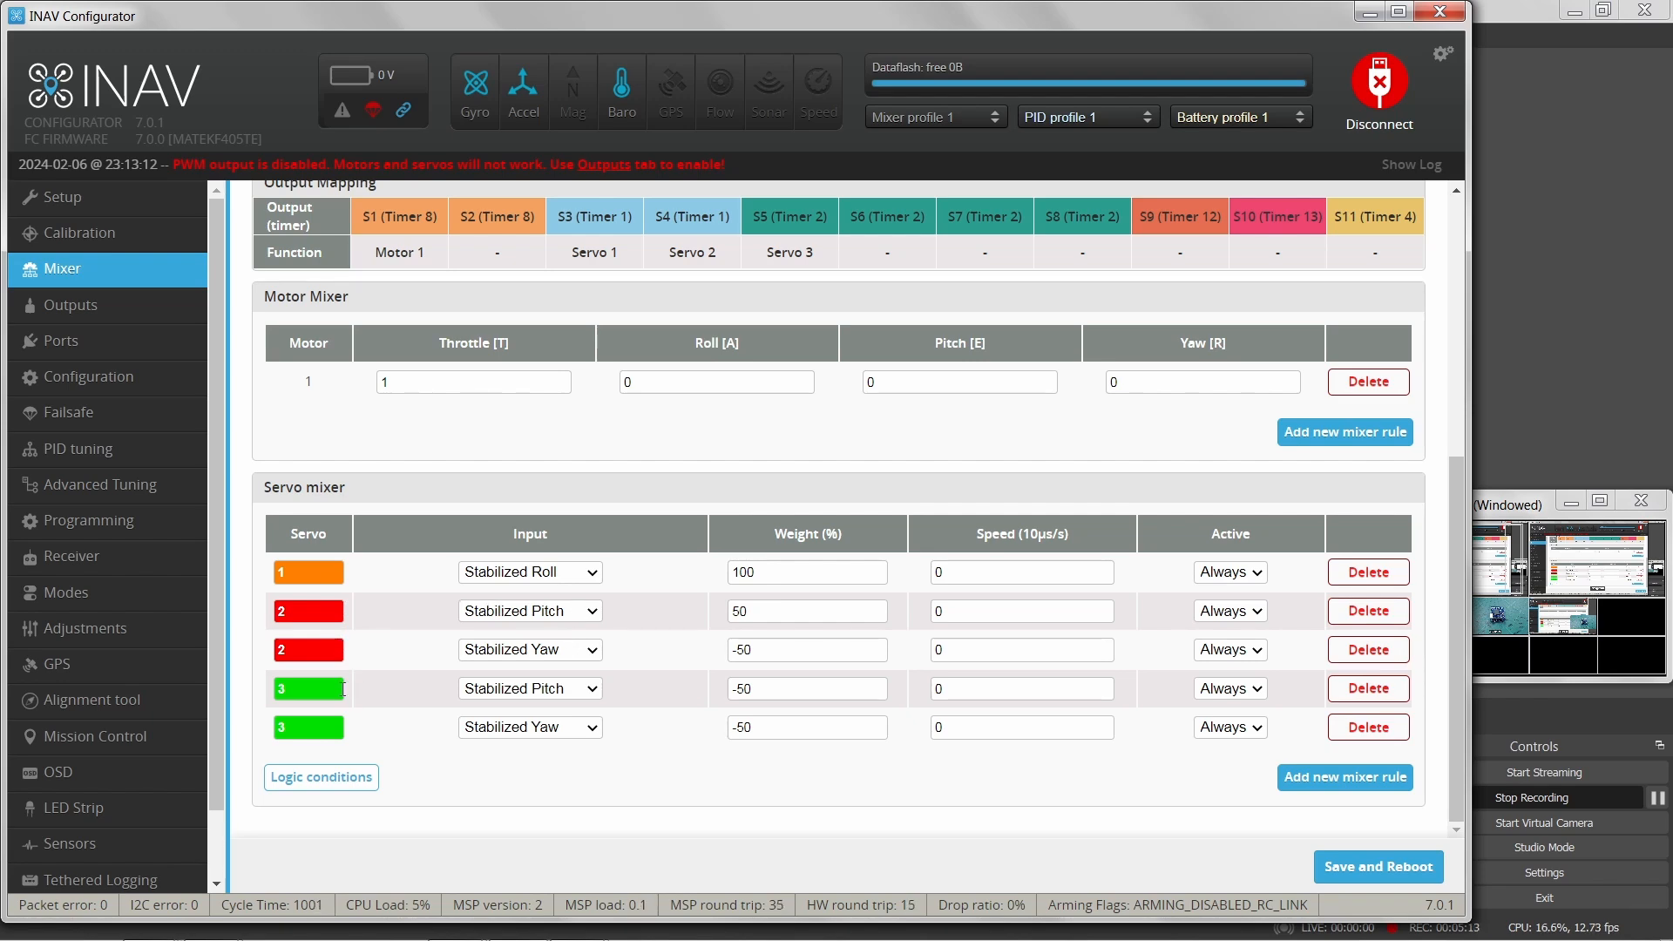
scroll(572, 653, "up", 2)
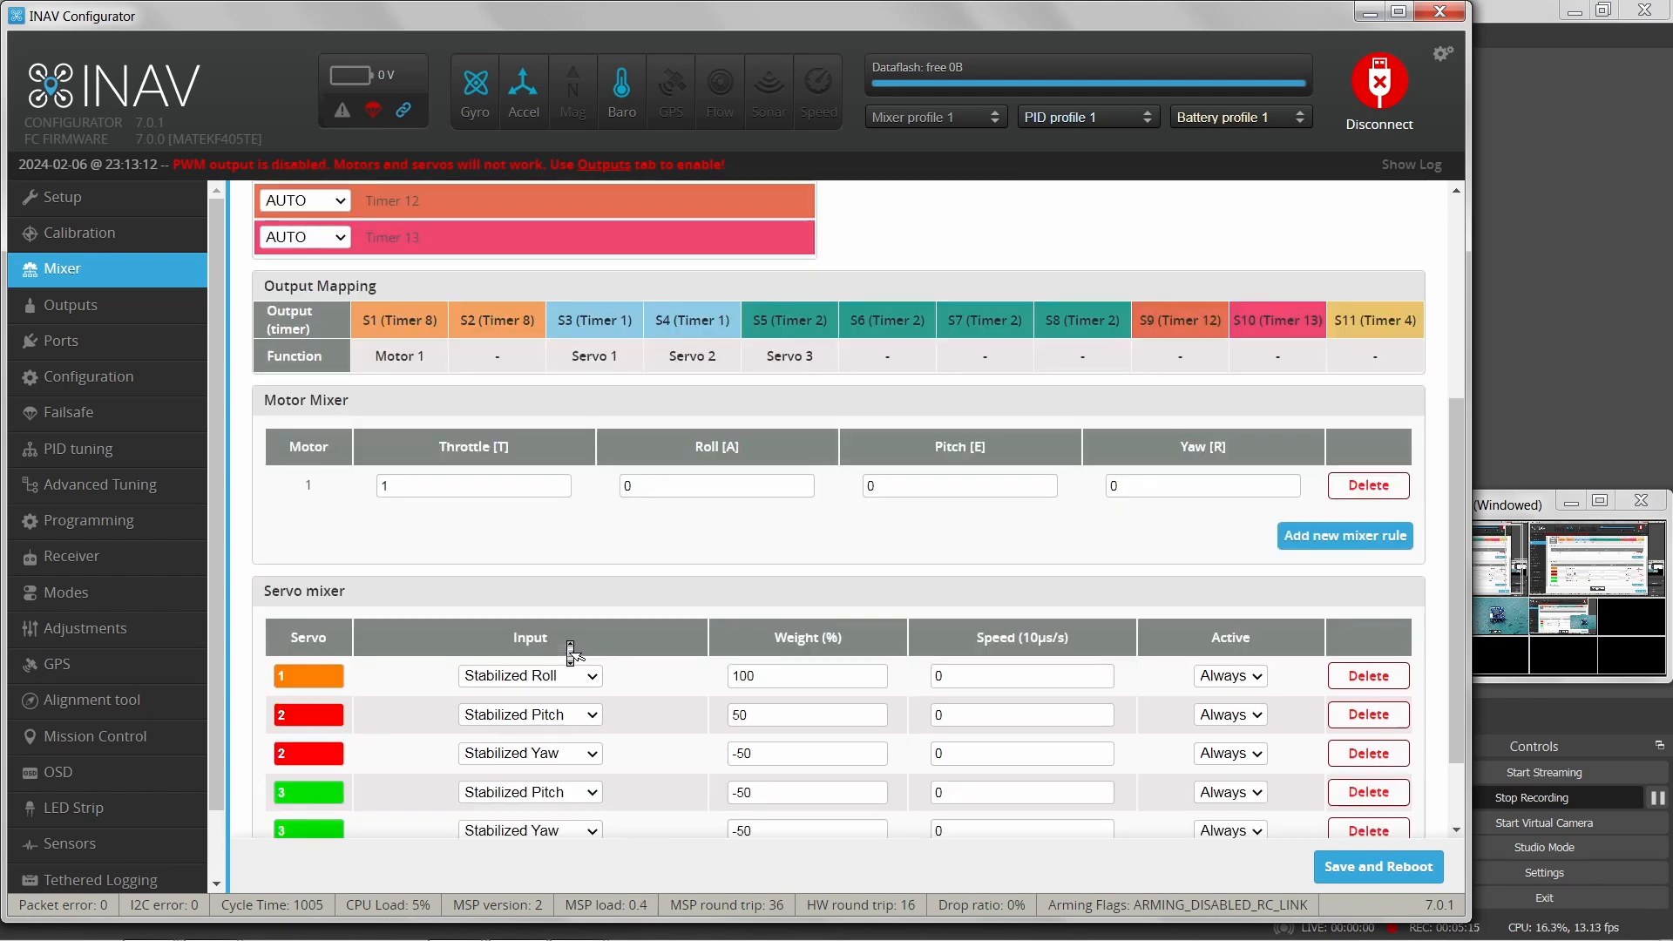
scroll(570, 650, "down", 2)
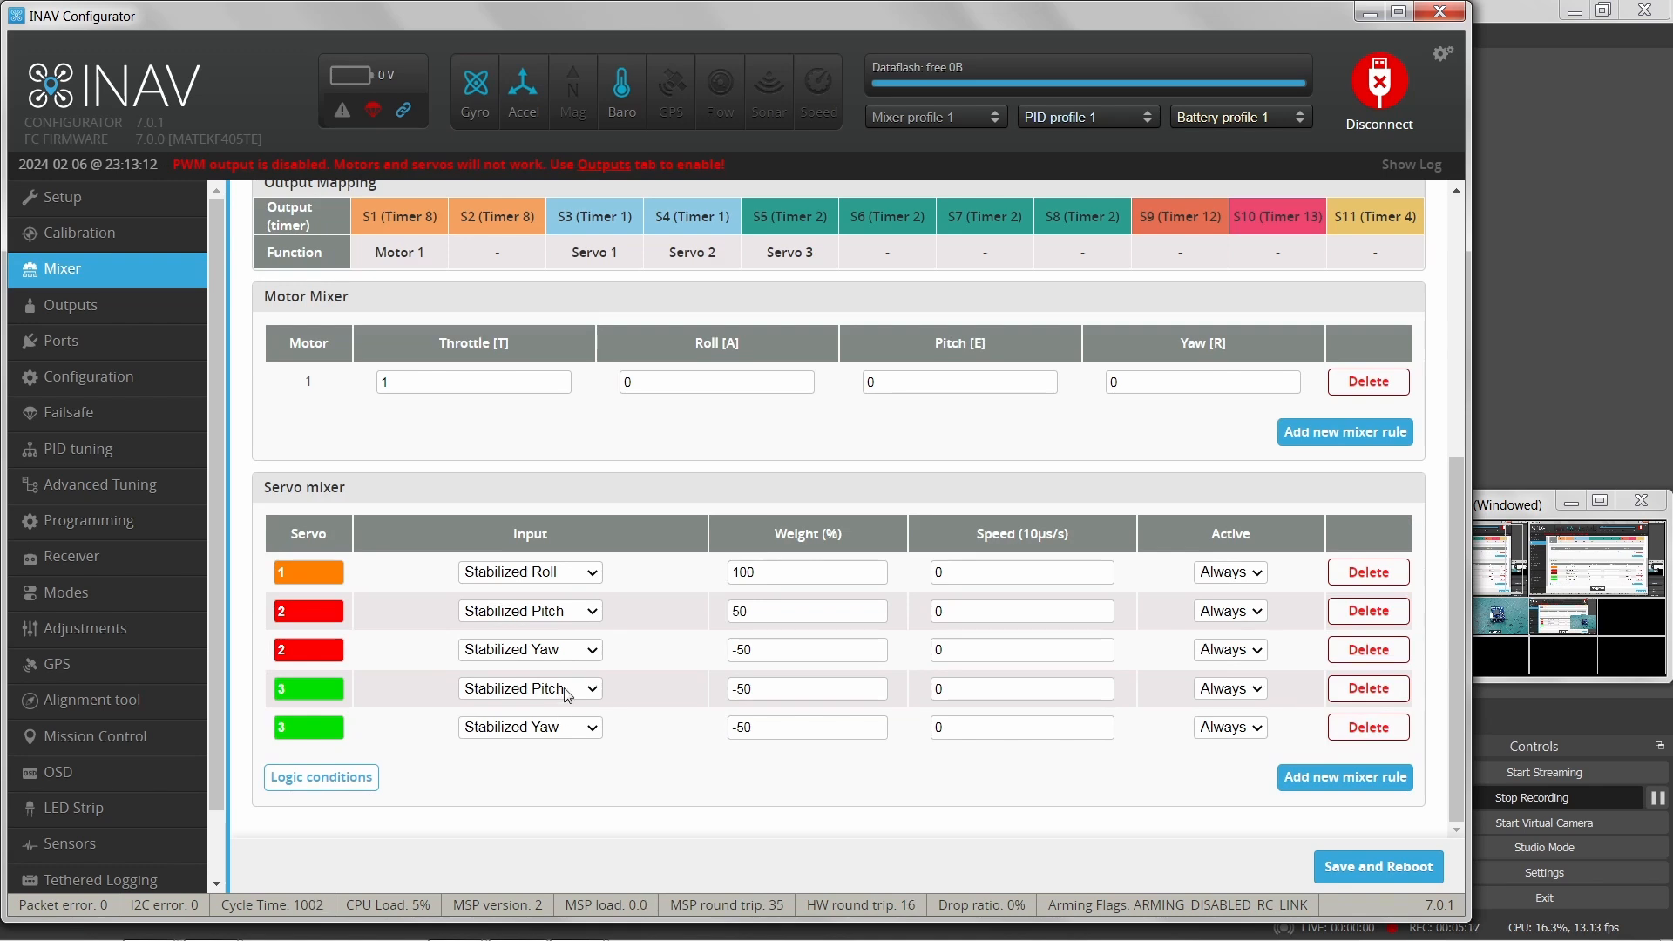
left_click(599, 572)
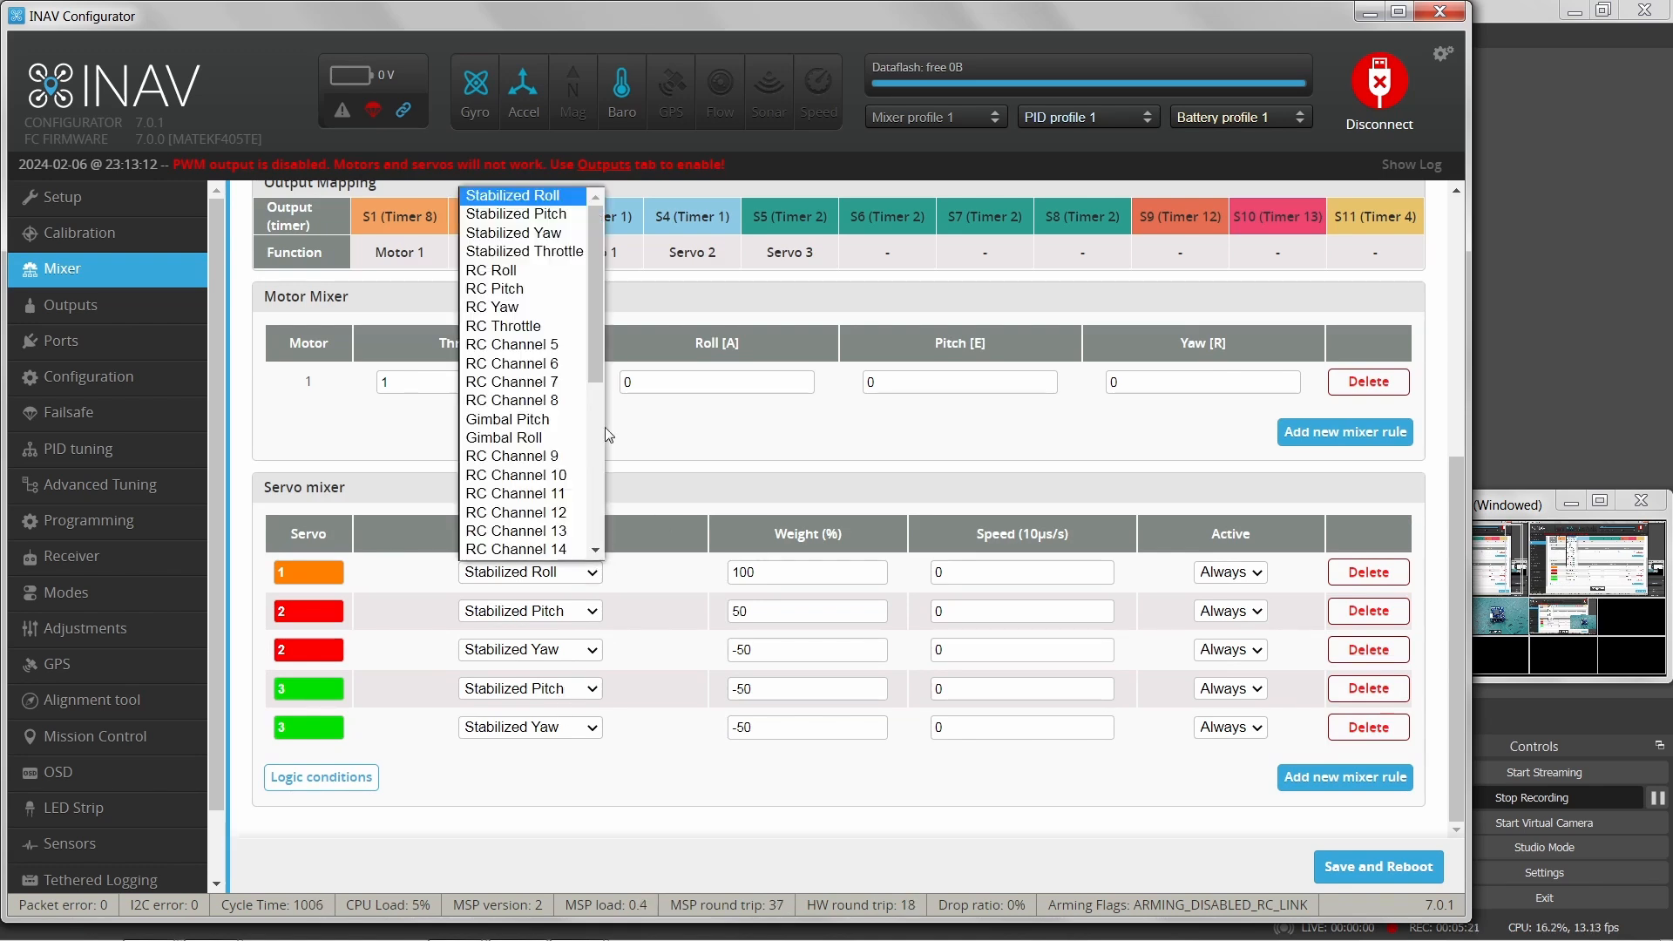
mouse_move(589, 305)
left_mouse_down()
mouse_move(601, 495)
mouse_move(598, 286)
left_mouse_up()
left_click(643, 576)
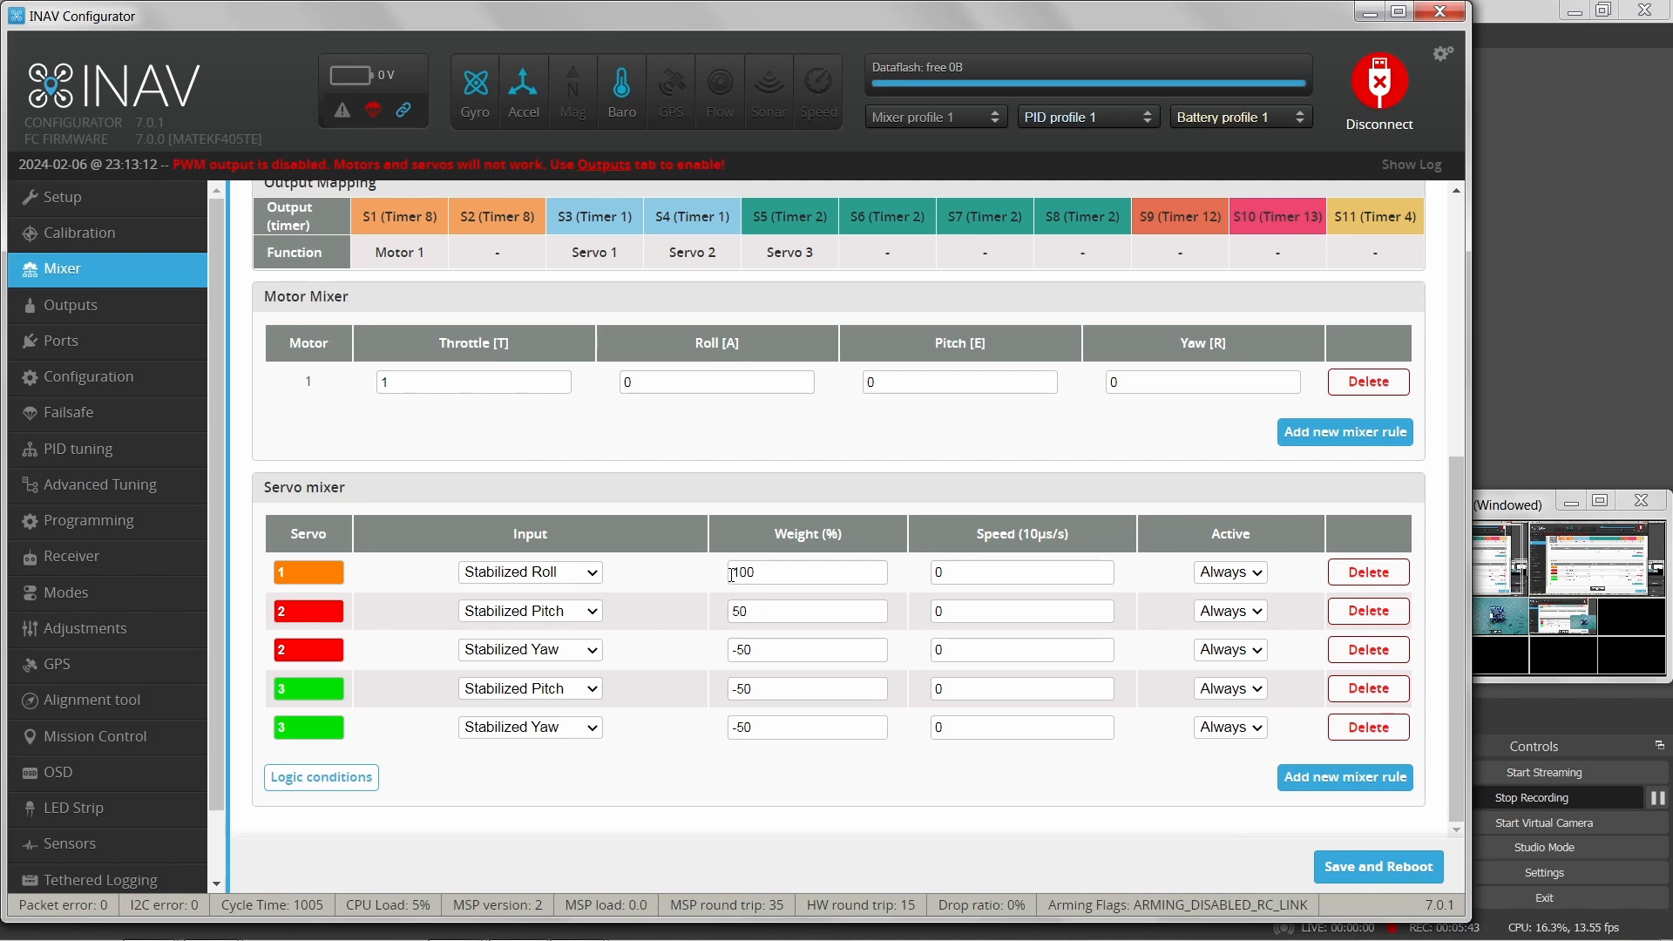
Set the servo mixer weights to -100 for servo 1 roll, -50 for servo 2 pitch and 50 for servo 3 pitch
type("-")
left_click(732, 610)
left_click(737, 689)
key("BackSpace")
Add a servo mixer rule for servo 4 with RC Channel 12 as its input
left_click(1348, 782)
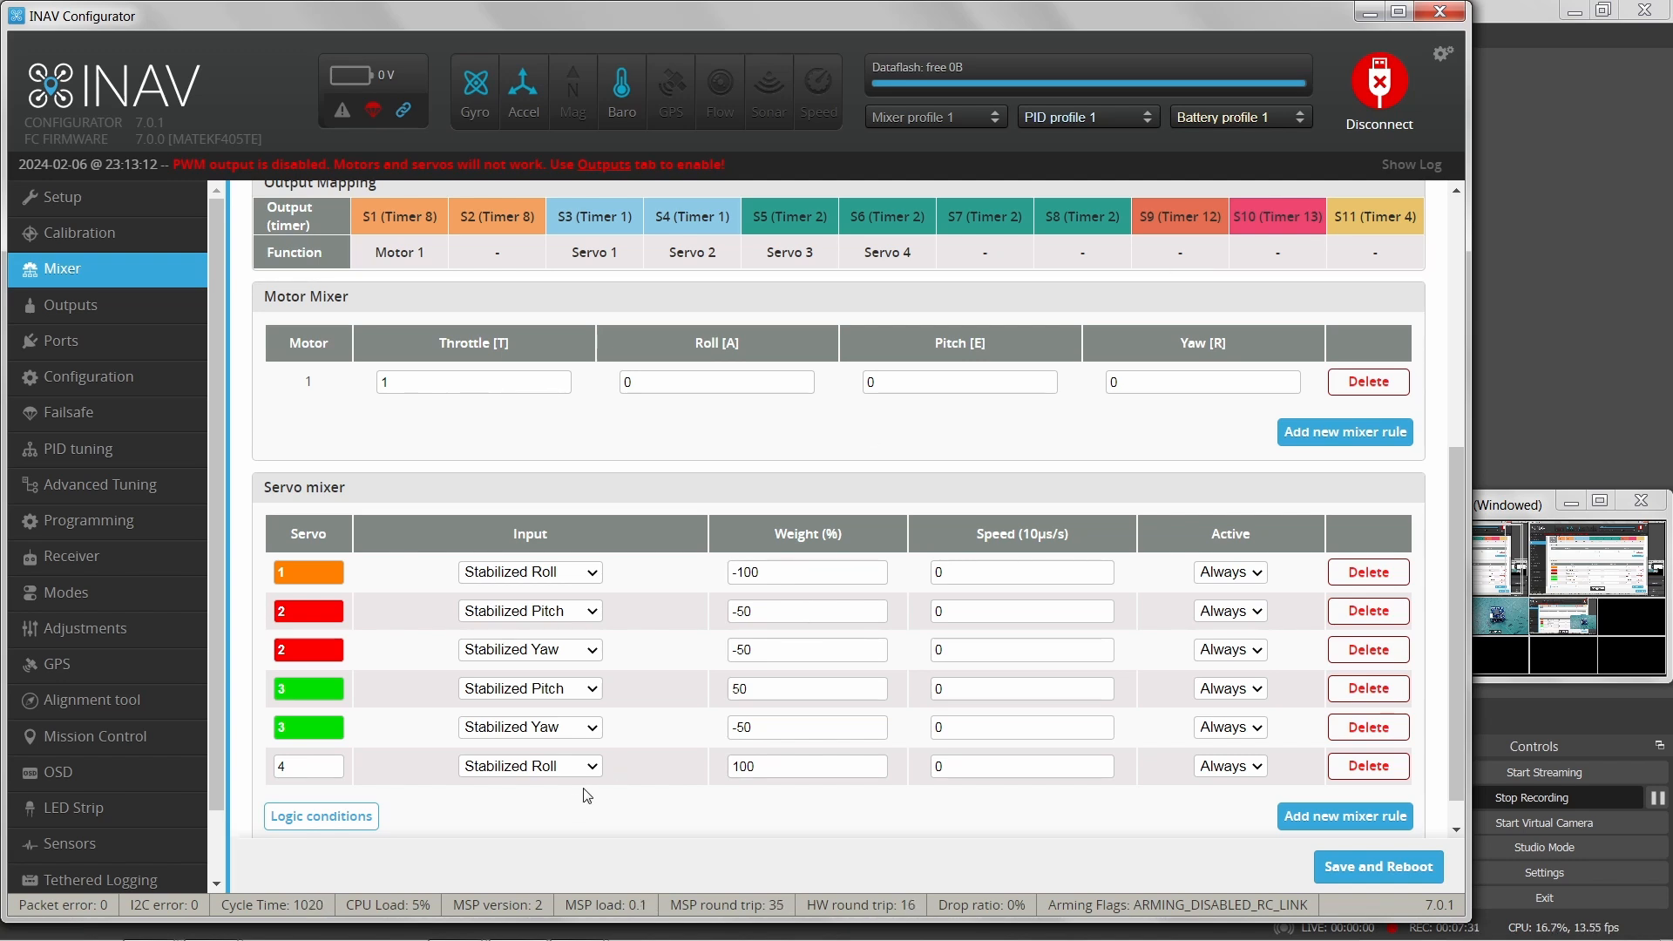
left_click(592, 766)
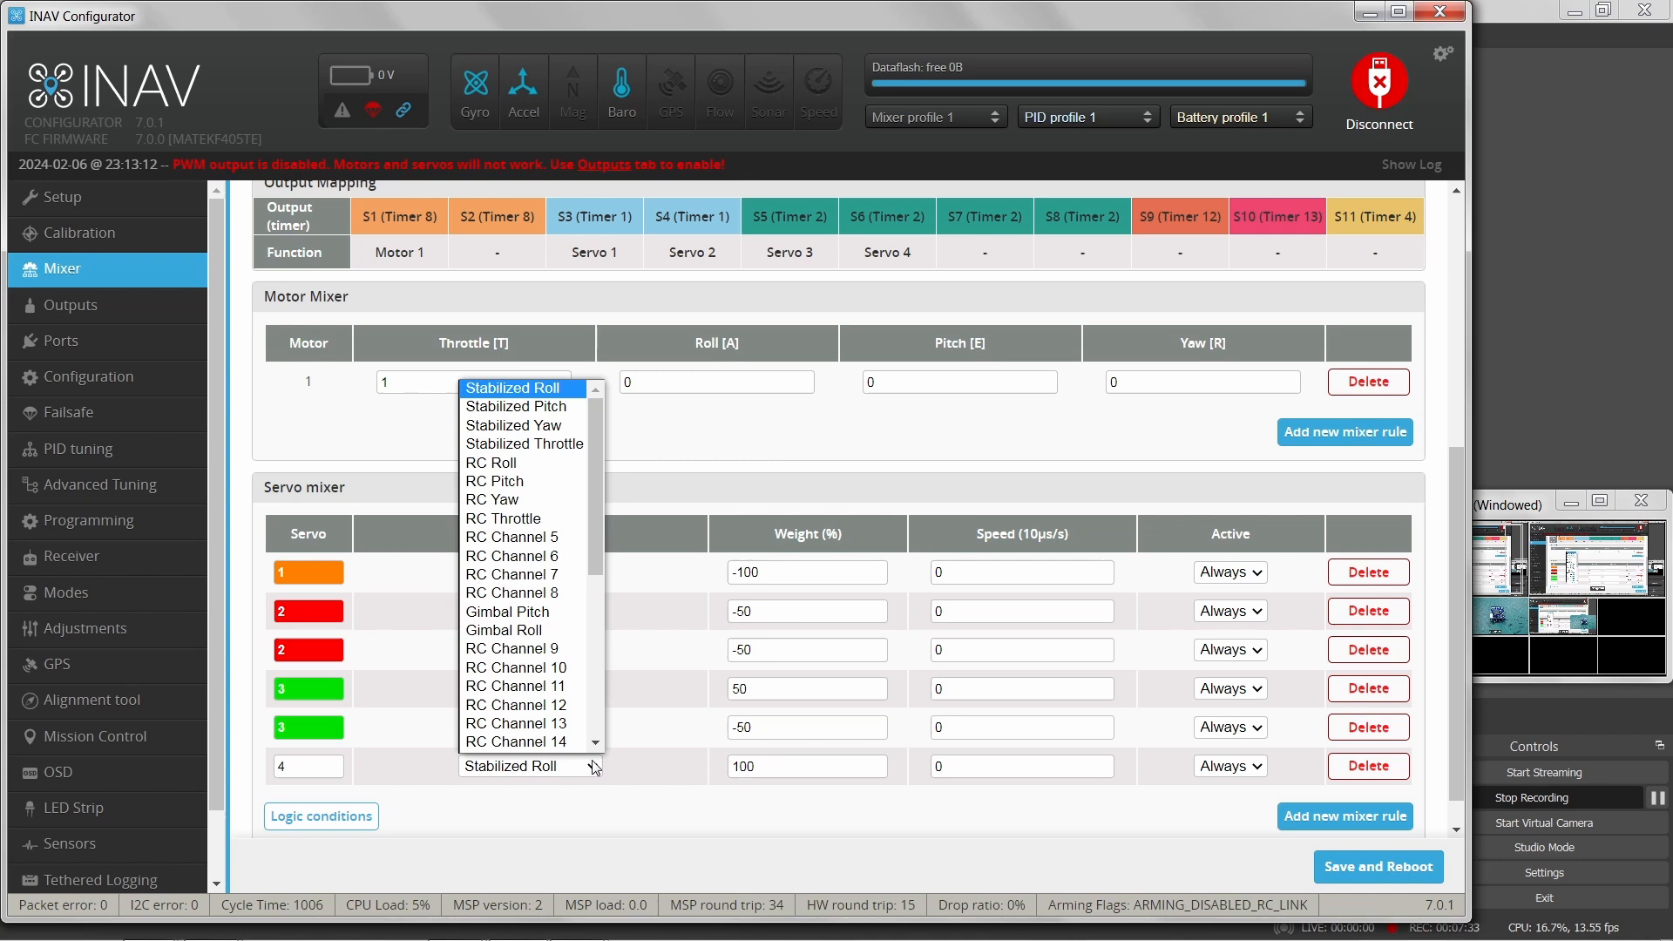
left_click(560, 707)
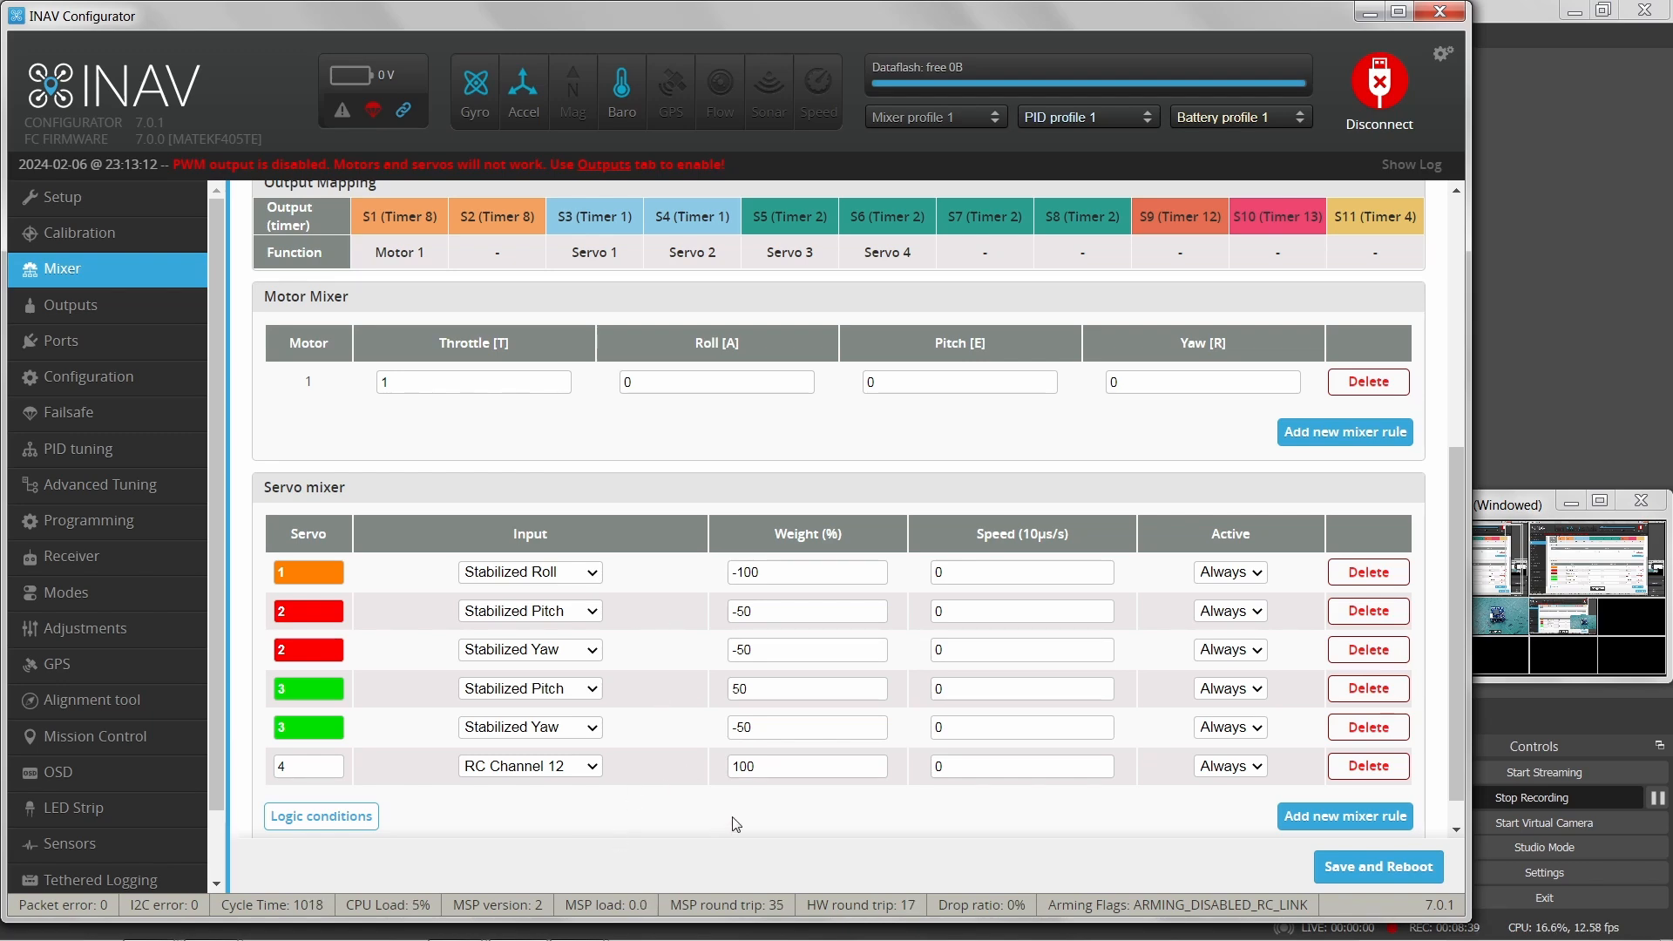
Save the mixer changes with a reboot and disconnect from the flight controller
scroll(838, 784, "up", 2)
scroll(839, 784, "up", 2)
scroll(838, 780, "down", 4)
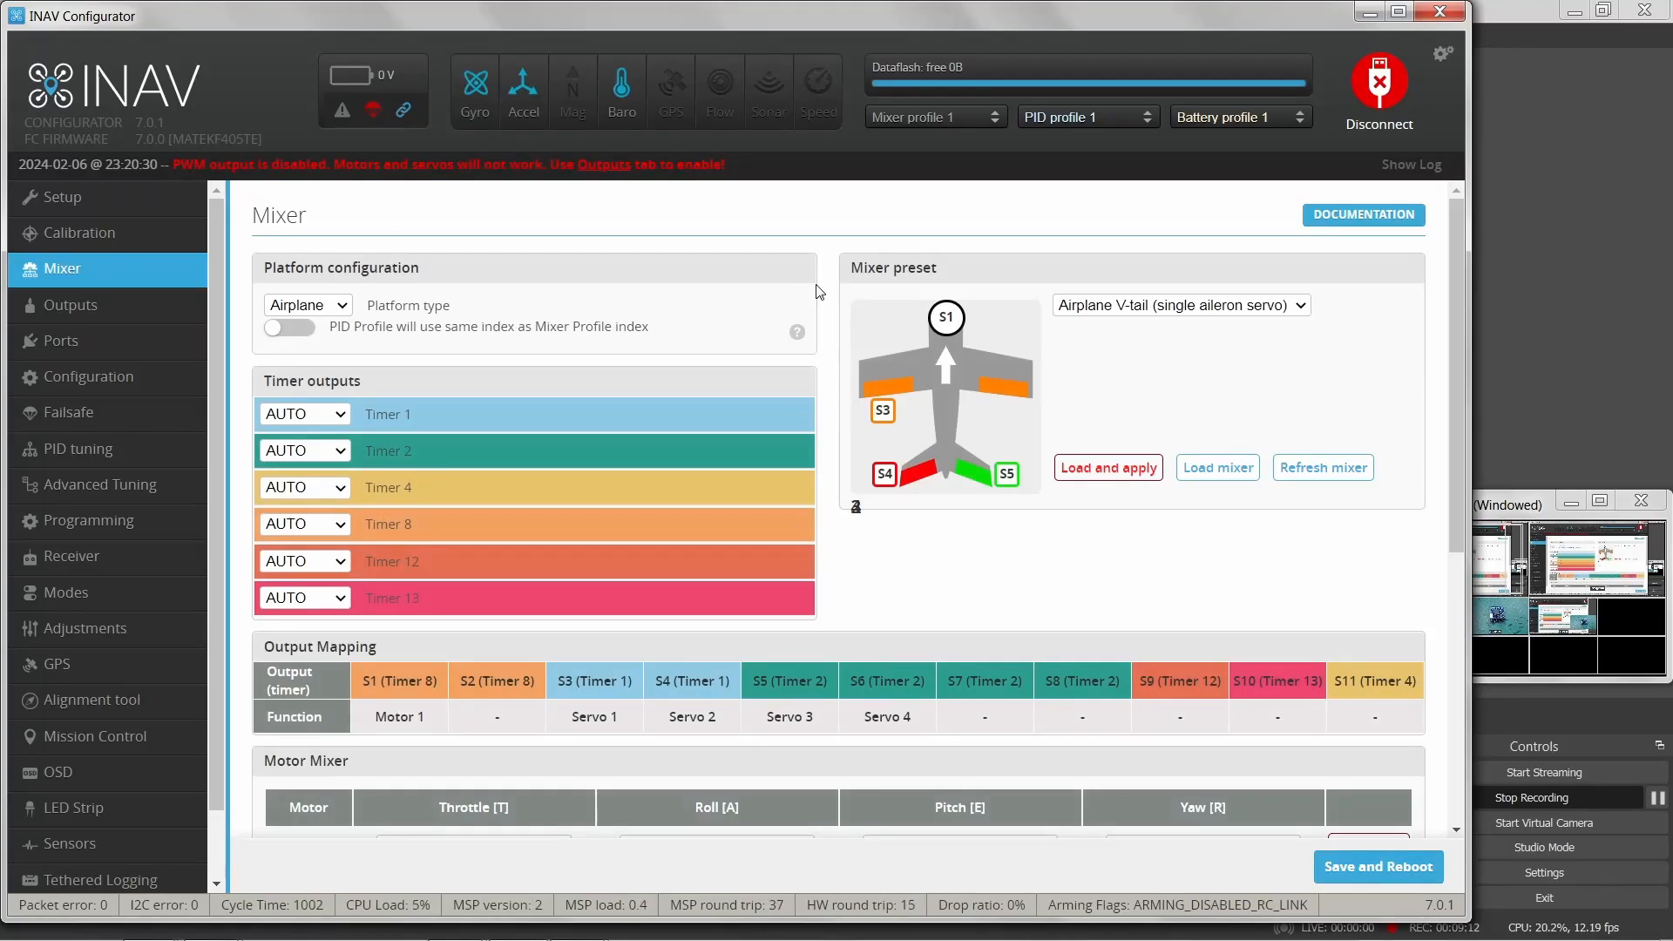
scroll(819, 292, "down", 4)
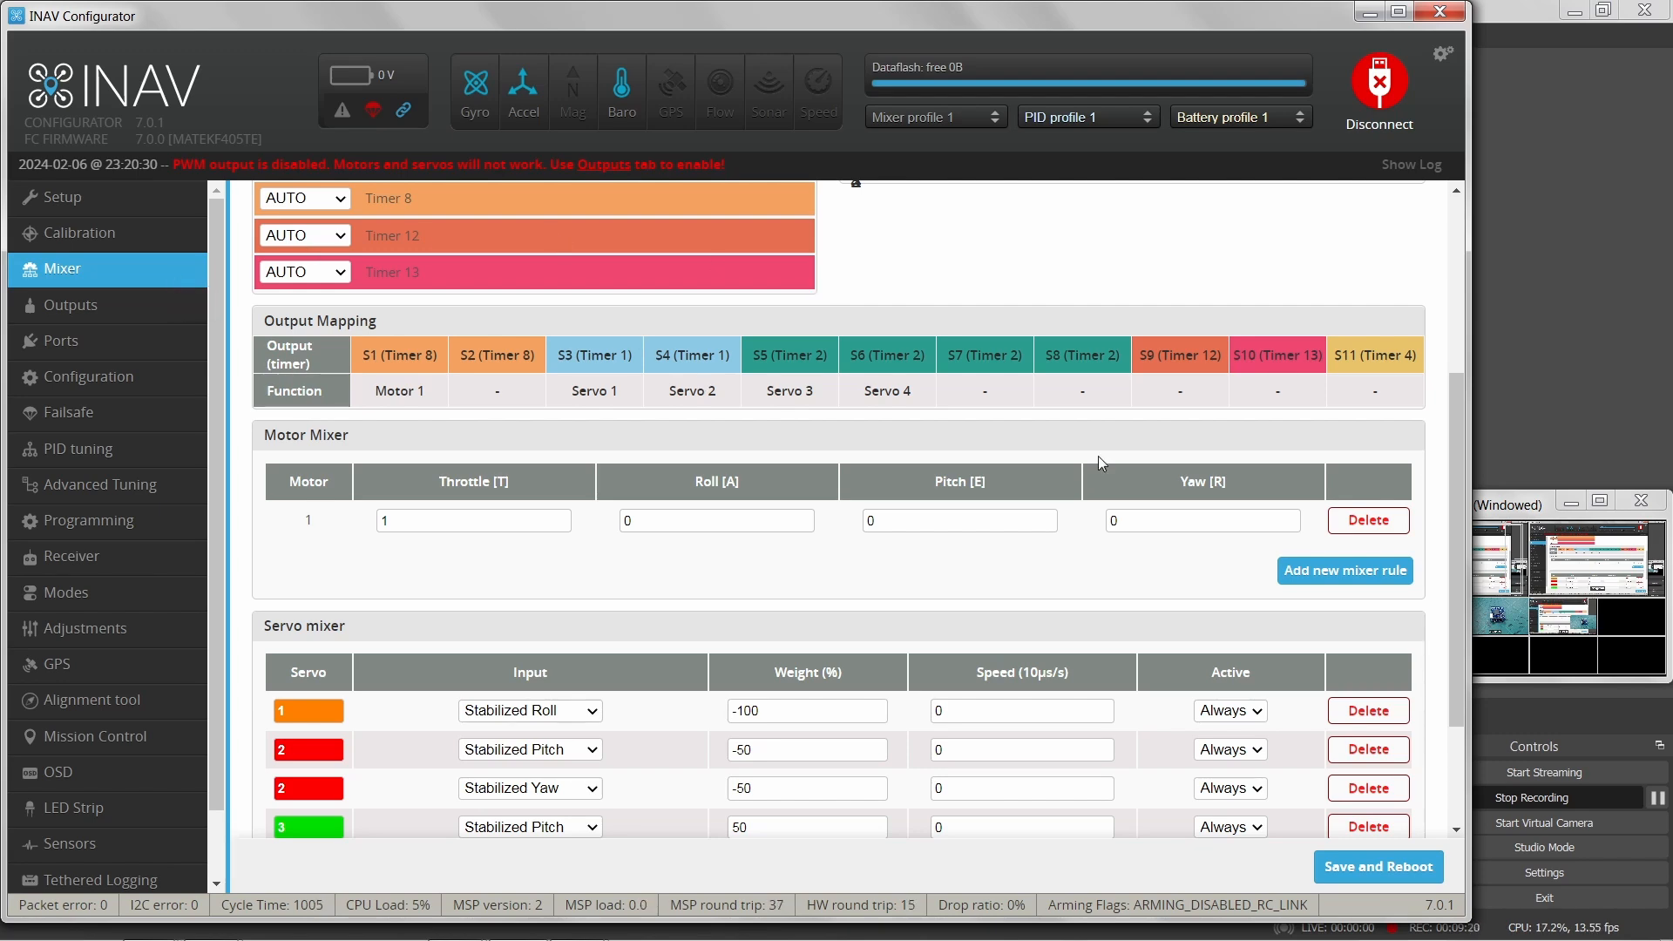
left_click(1380, 88)
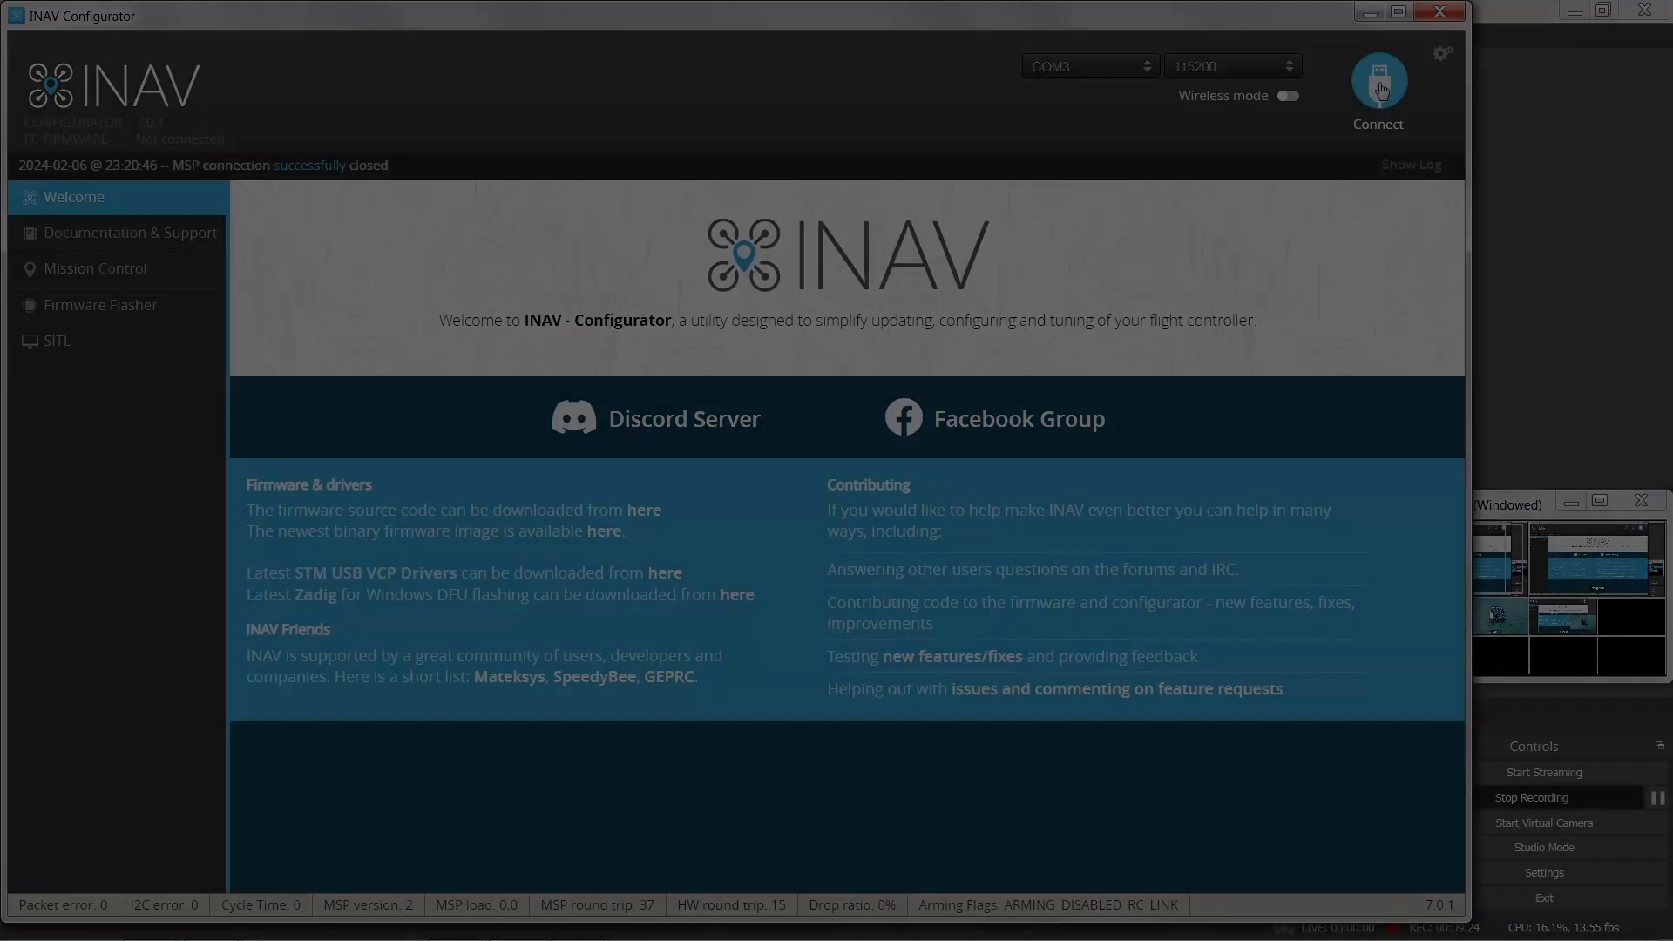